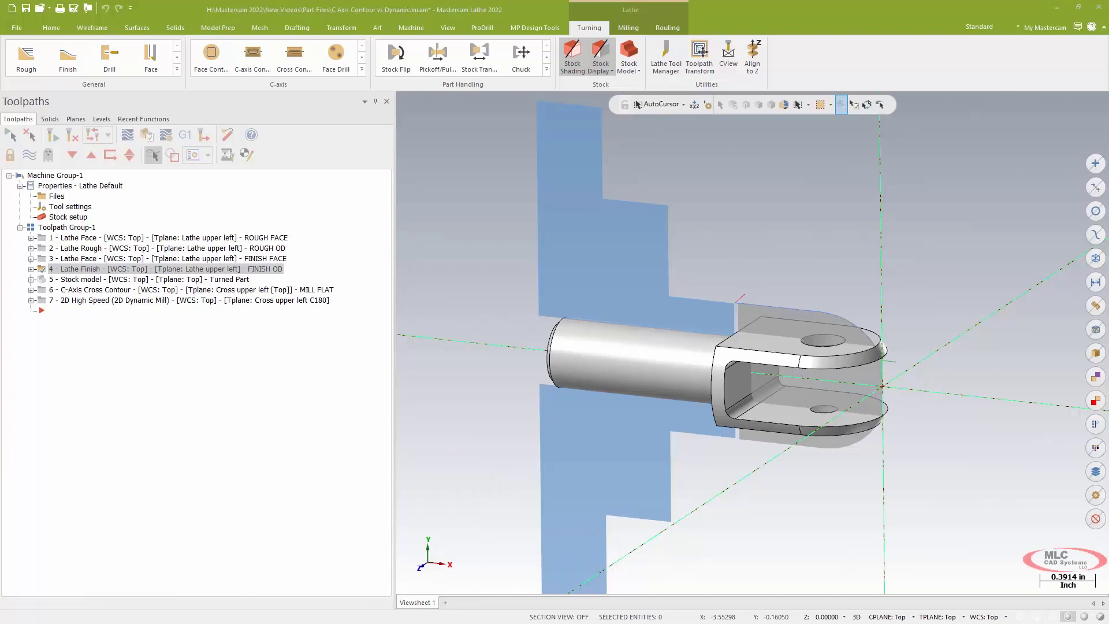
Step: From a side-on view, preview the ROUGH FACE, ROUGH OD and FINISH FACE toolpaths in turn
key("alt+Down")
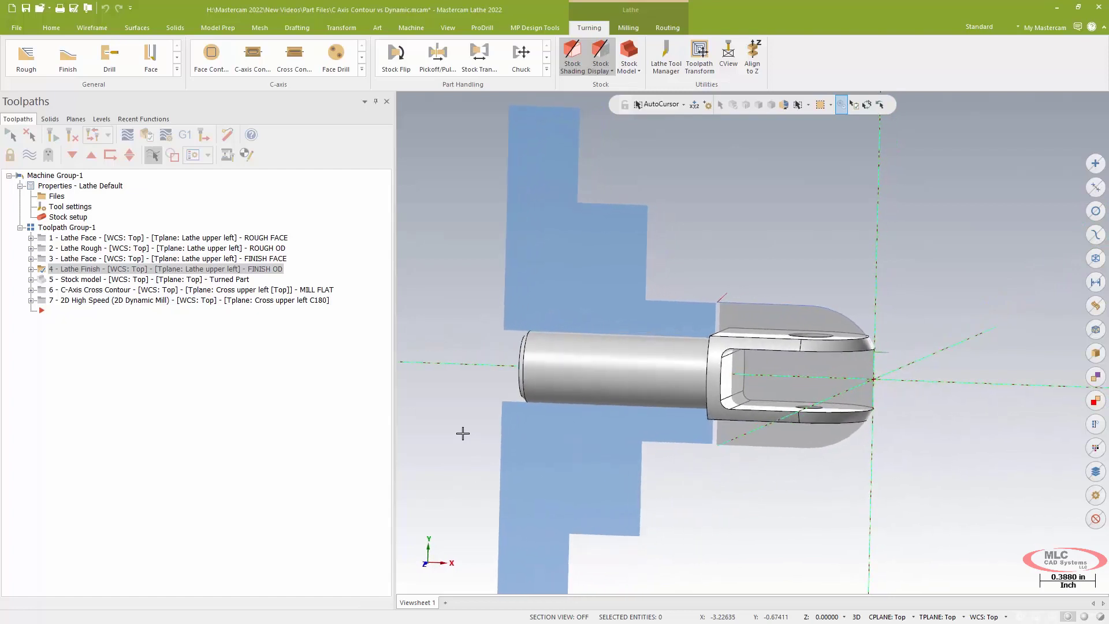
left_click(112, 239)
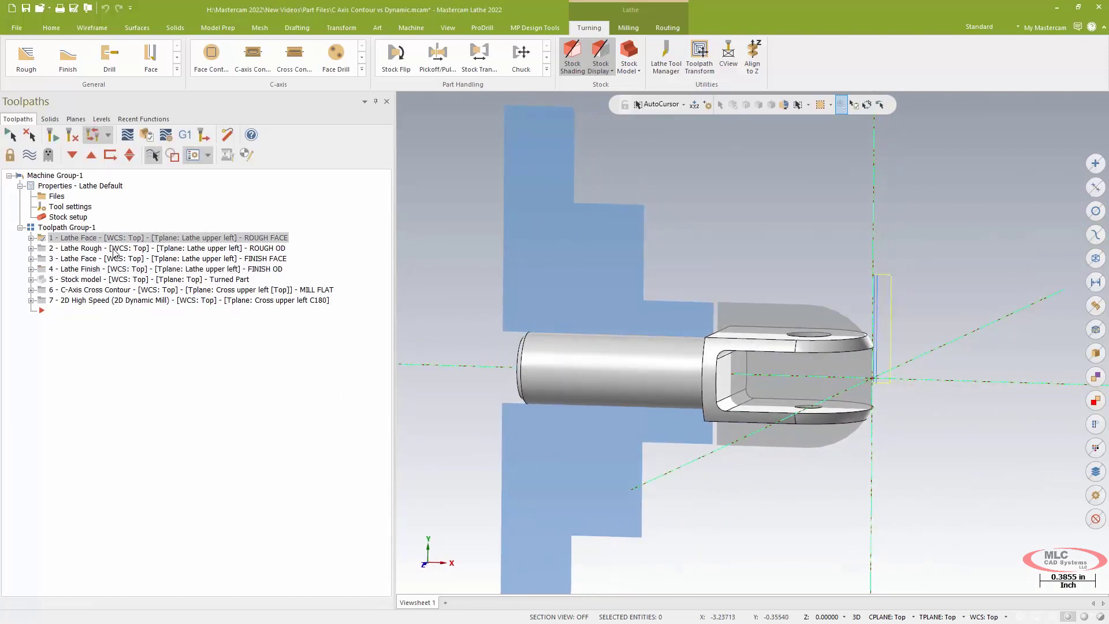
left_click(115, 250)
left_click(115, 260)
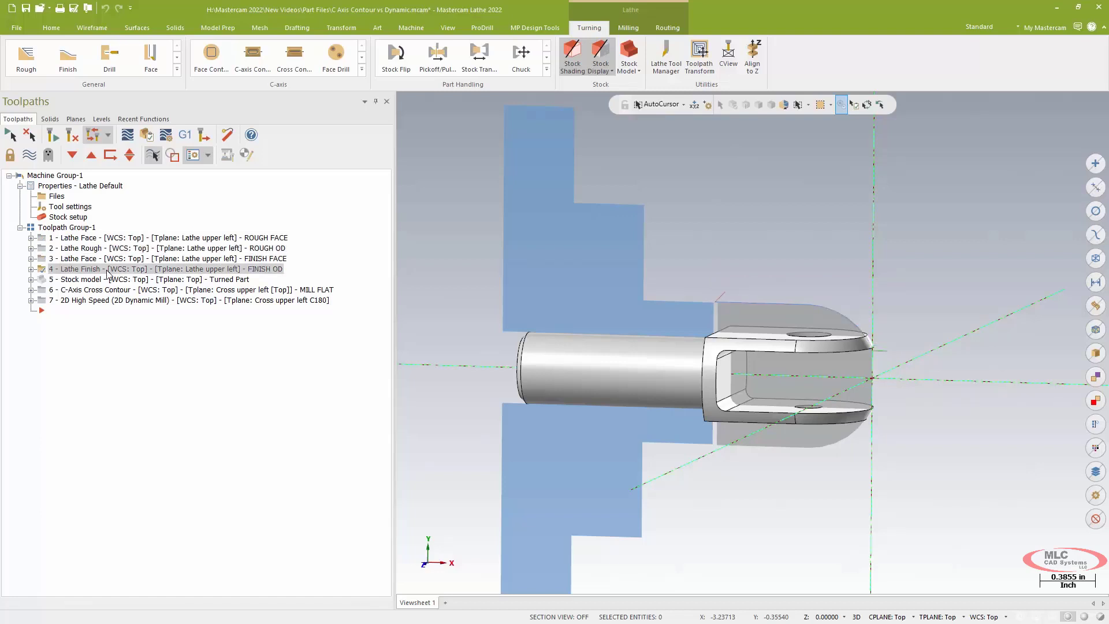
Step: Show the operation 5 Turned Part stock model, then toggle the toolpath display off
left_click(102, 280)
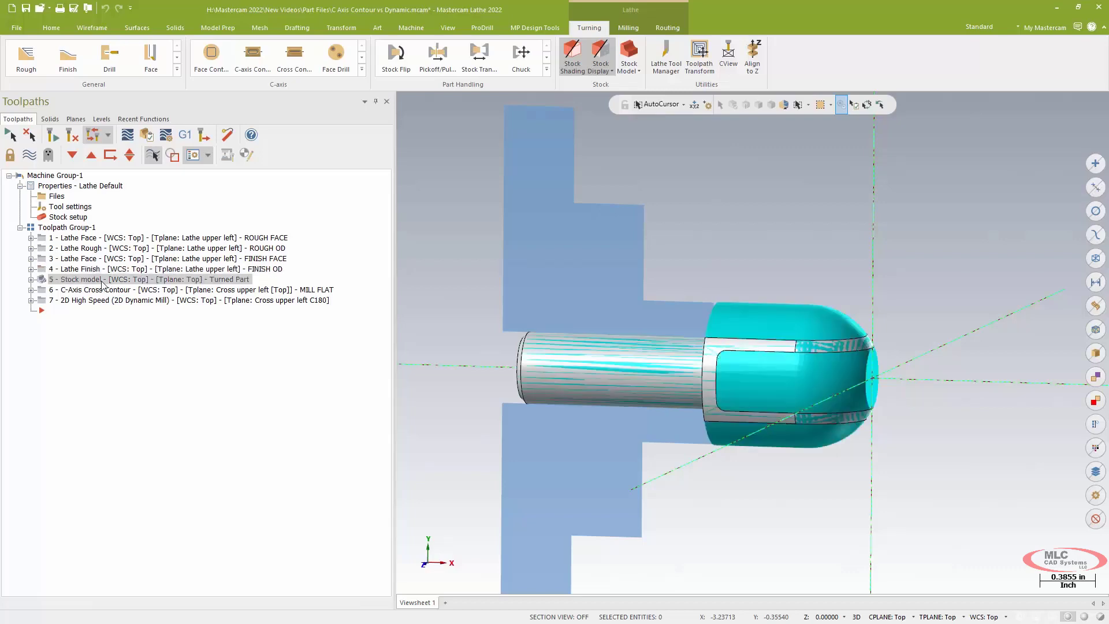
scroll(861, 225, "up", 1)
key("alt+Down")
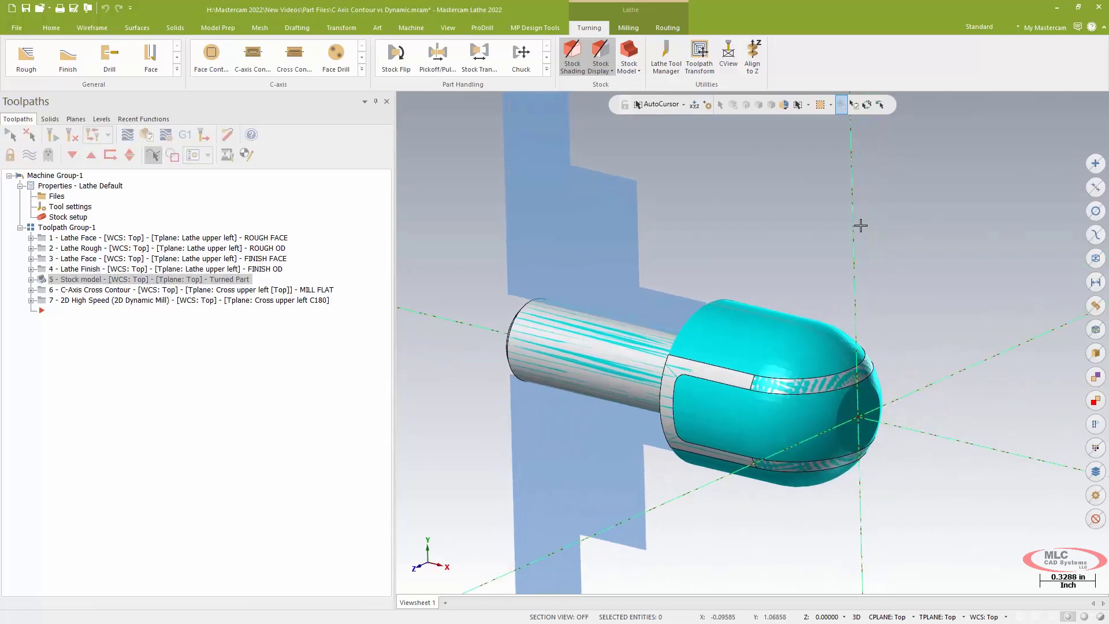
key("alt+Down")
key("alt+Down")
key("alt+Down")
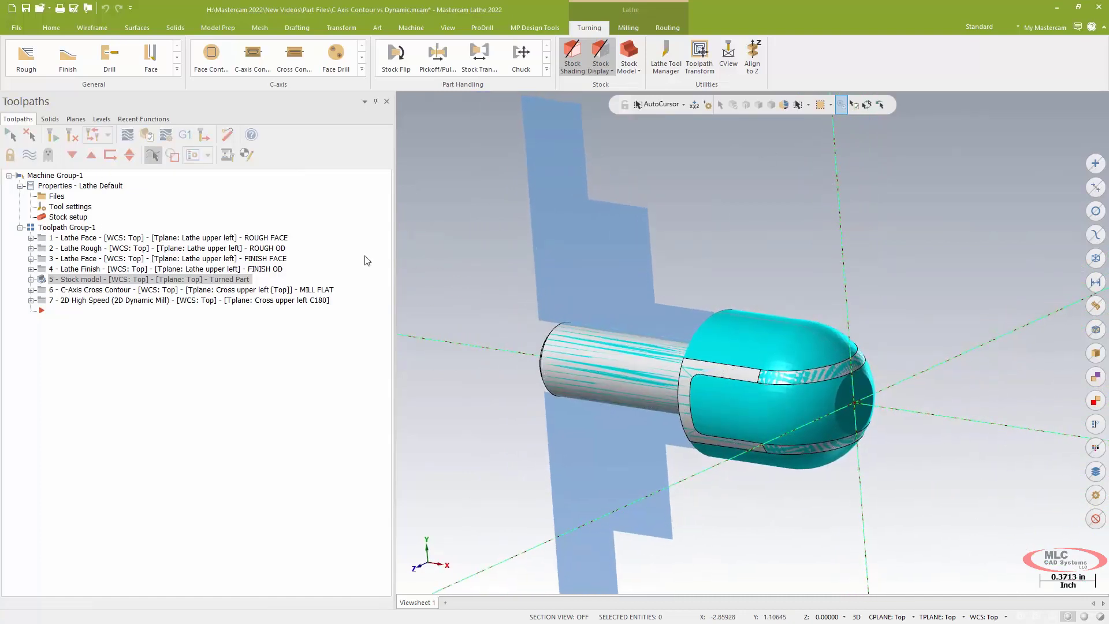
left_click(28, 156)
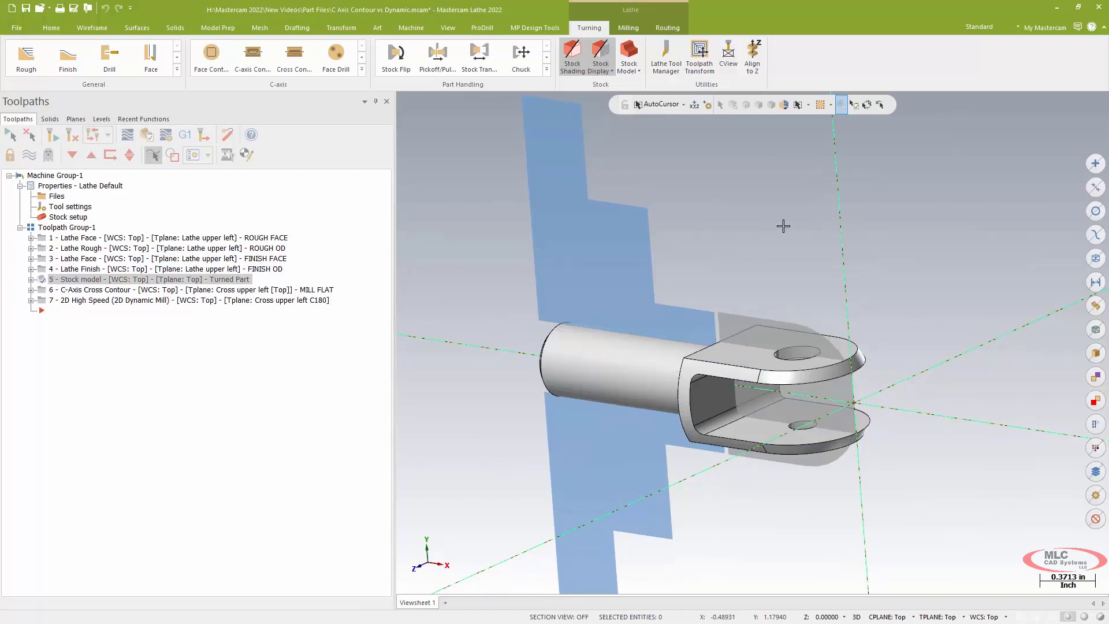
Step: Orbit the plain grey clevis through end, front, top and 3D views
key("alt+Left")
key("alt+Left")
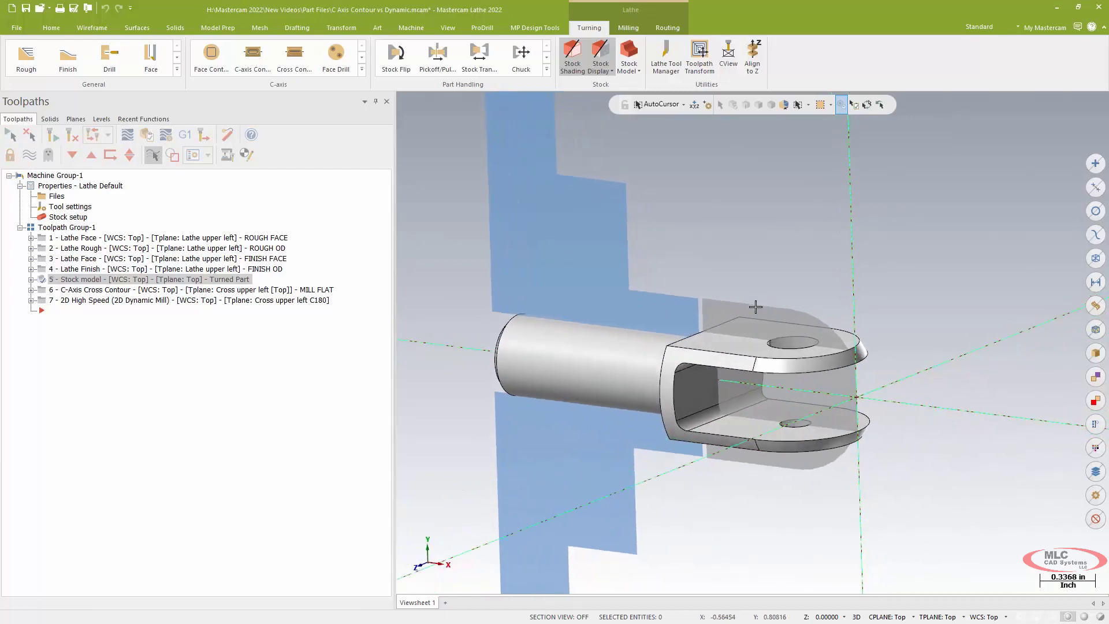
key("alt+Left")
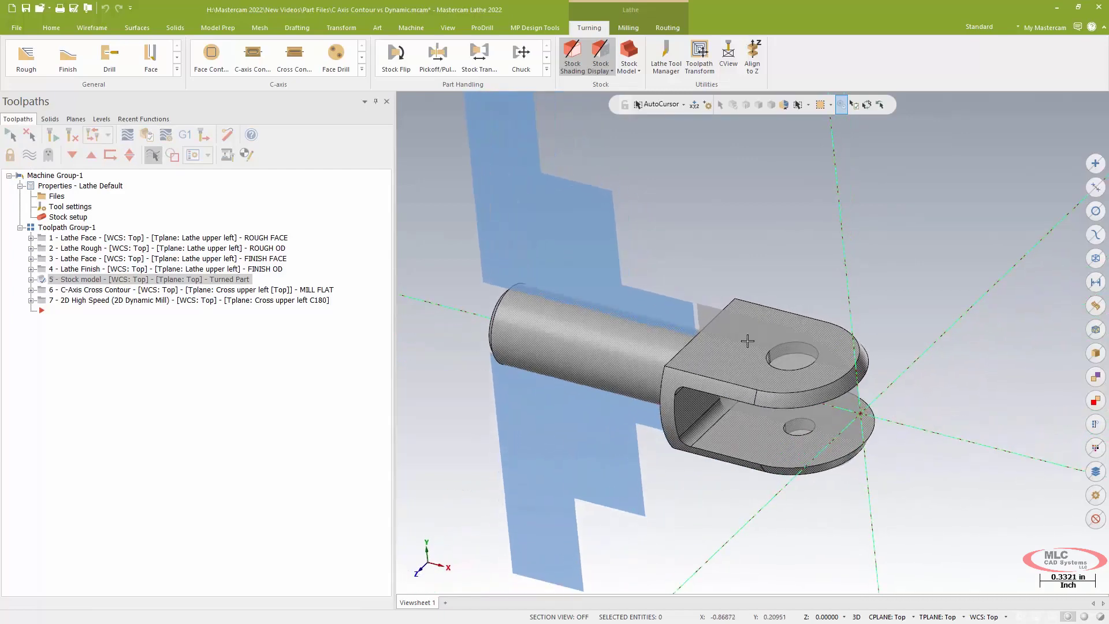
key("alt+2")
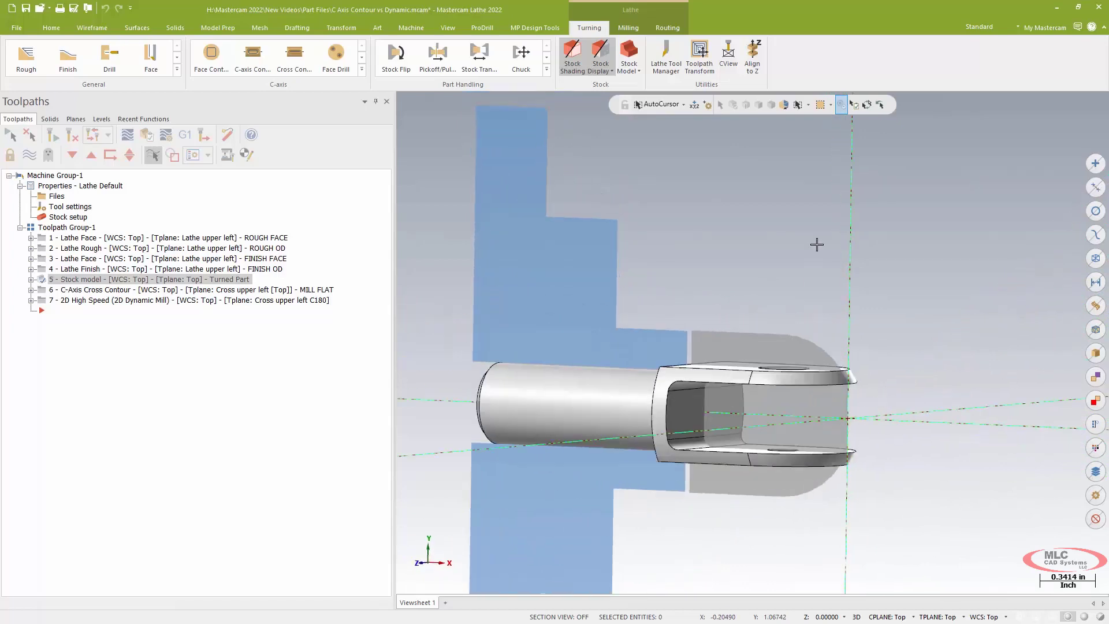
key("alt+1")
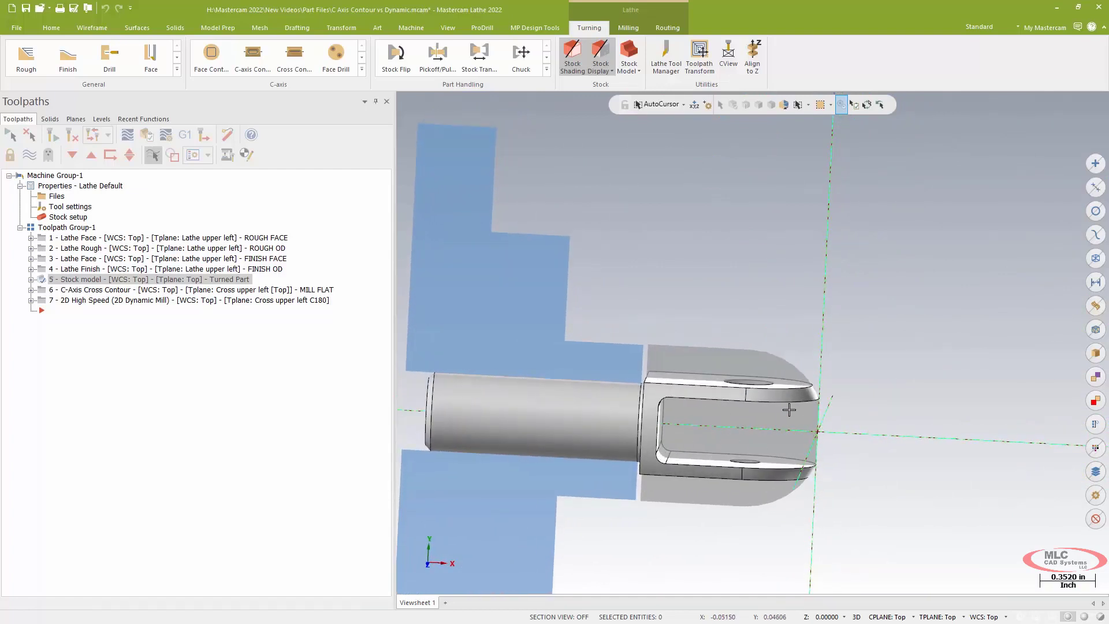
key("alt+7")
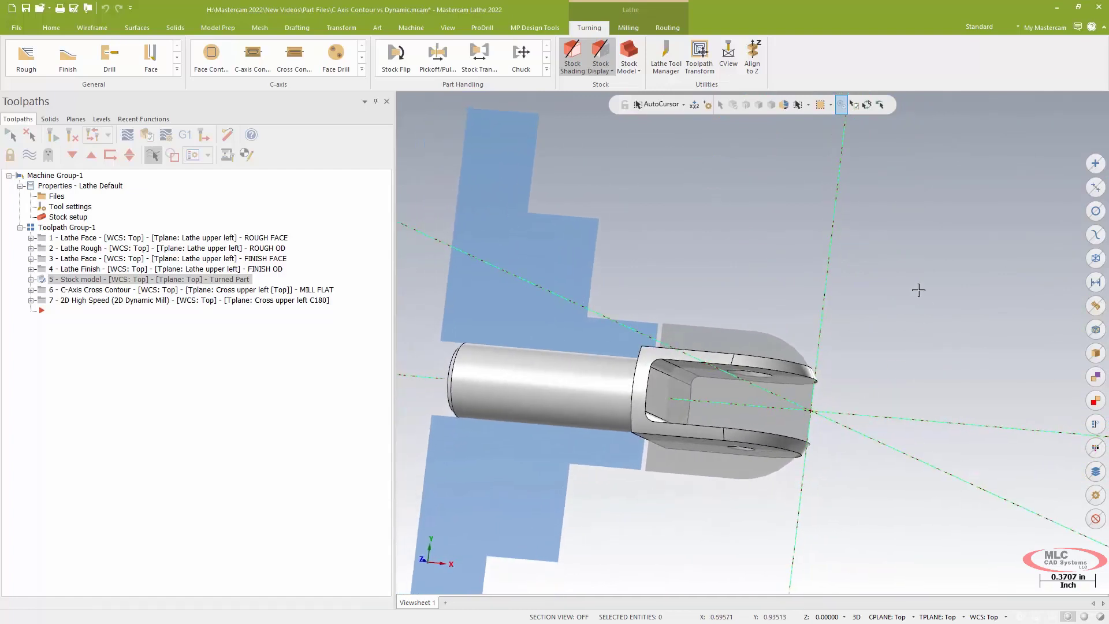
key("alt+Down")
key("alt+Down")
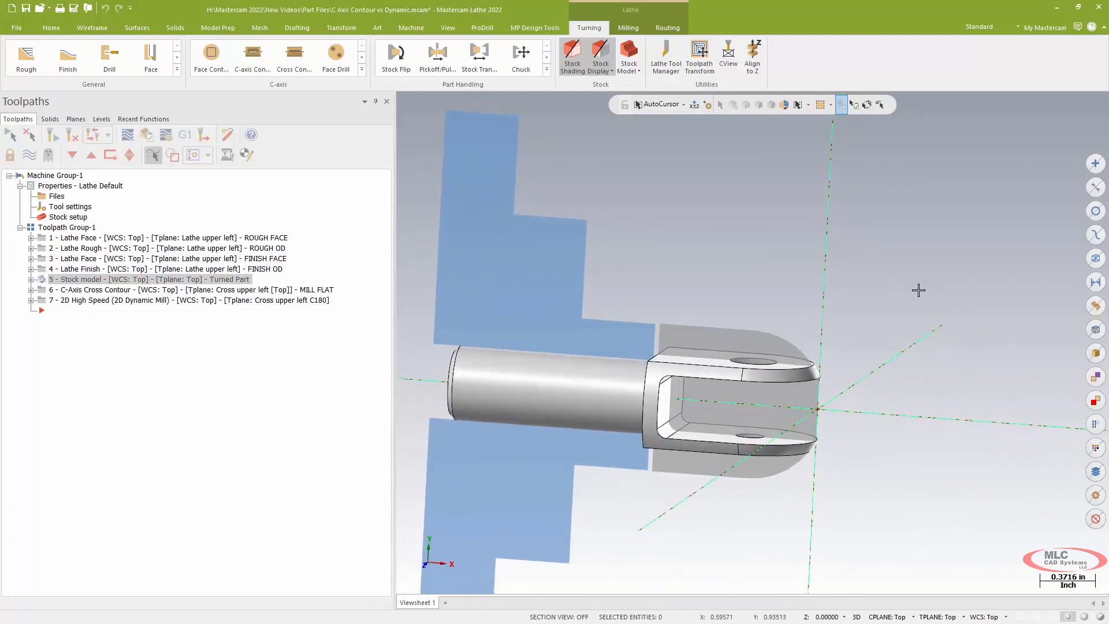
key("alt+Down")
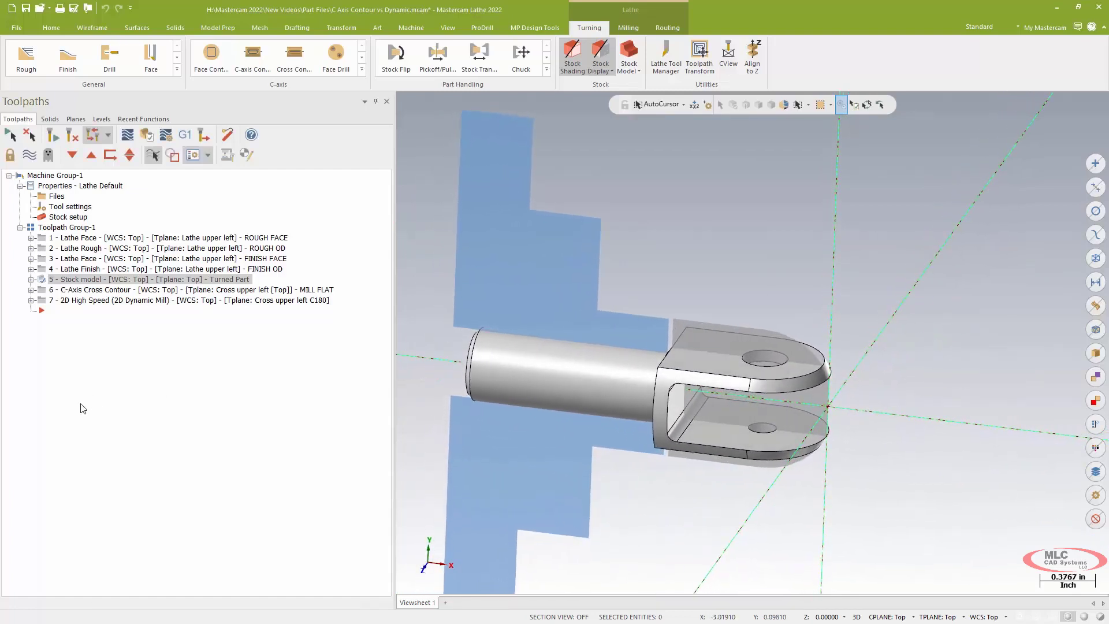
key("alt+Down")
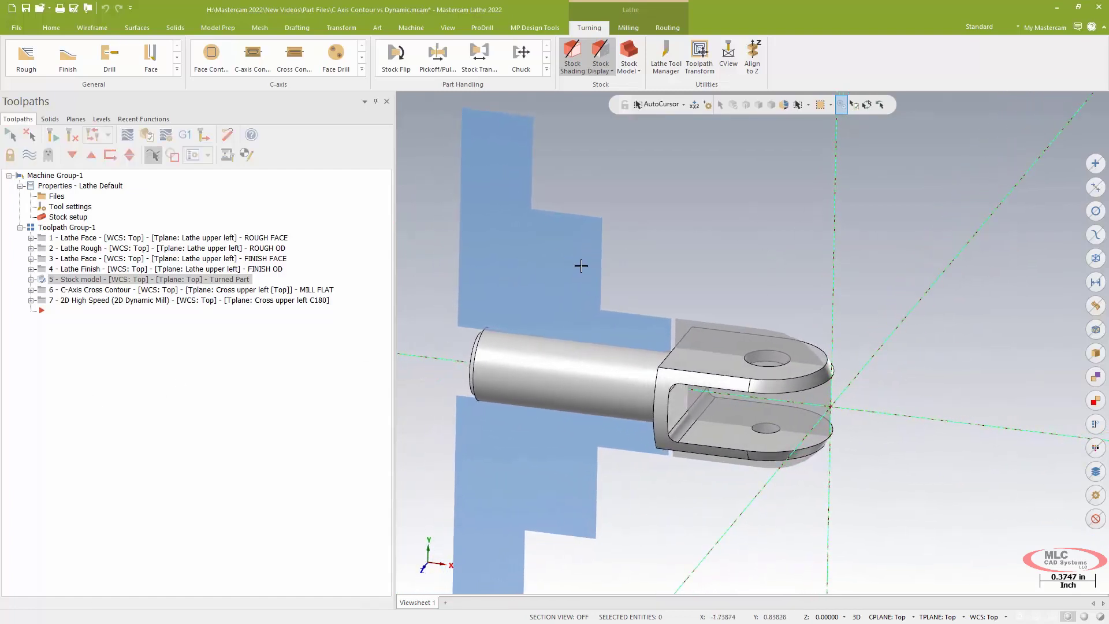
Step: Display the C-Axis Cross Contour MILL FLAT toolpath and view it over the clevis top
left_click(98, 290)
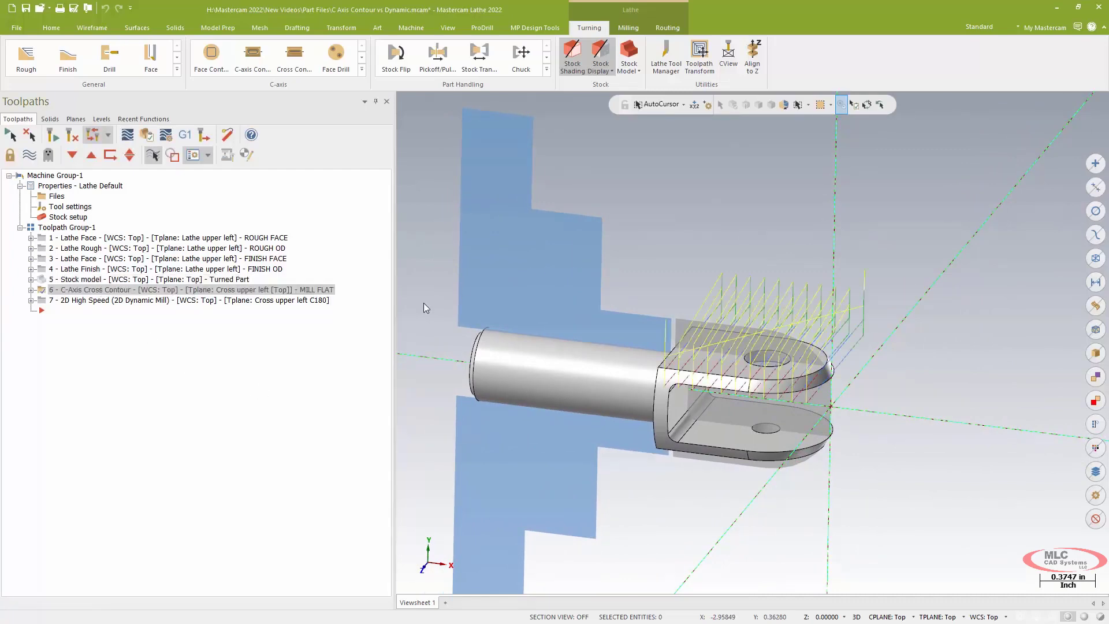
key("alt+Down")
key("alt+Down")
key("alt+Down")
key("alt+Down")
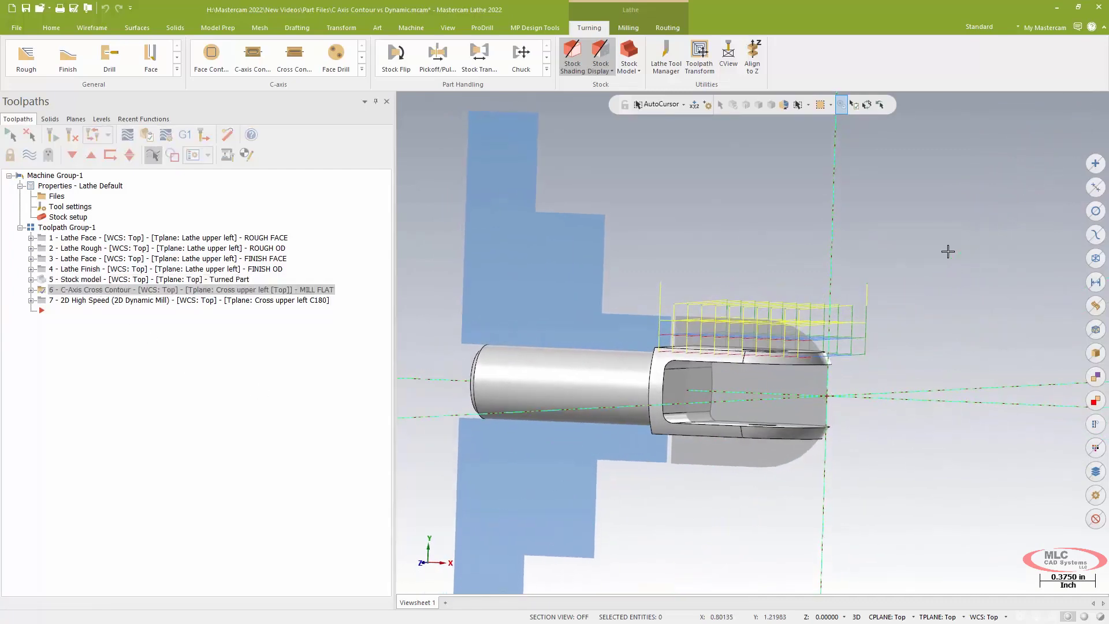
key("alt+Down")
key("alt+Down")
key("alt+Down")
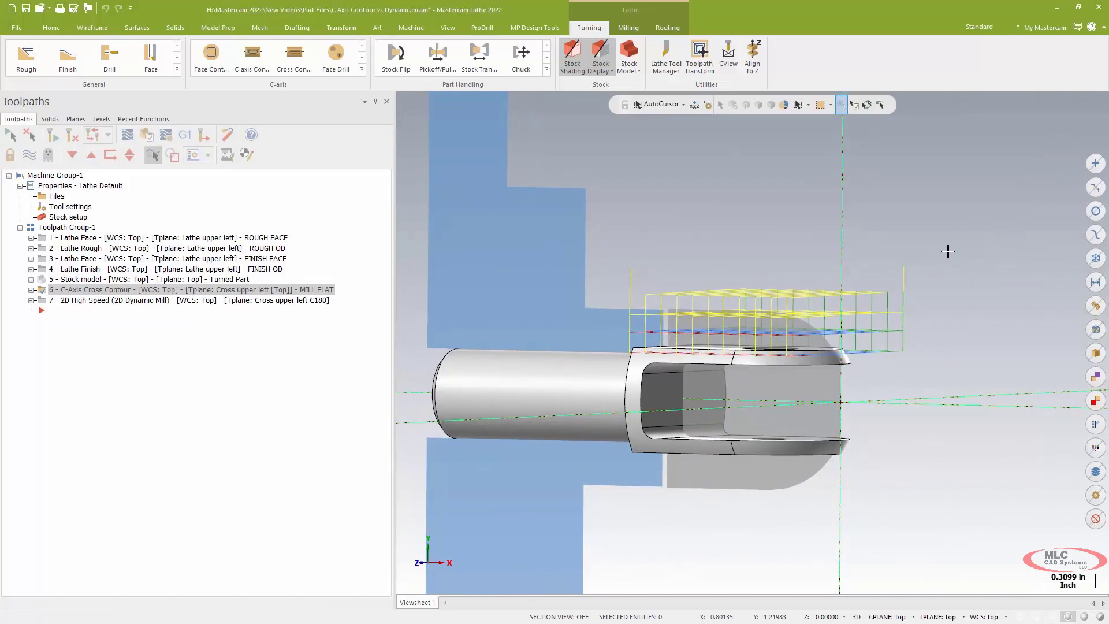
key("alt+Down")
key("alt+Down")
key("alt+Down")
key("alt+Down")
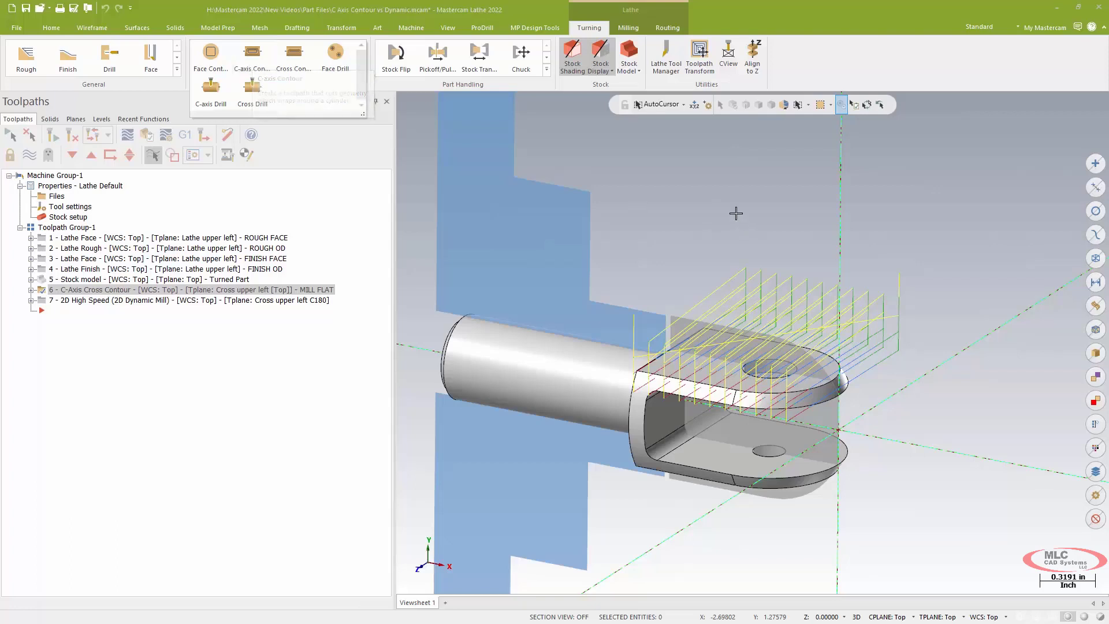
Step: Check the operation's geometry: a single Solid Chain 1 in the Chain Manager
left_click(31, 290)
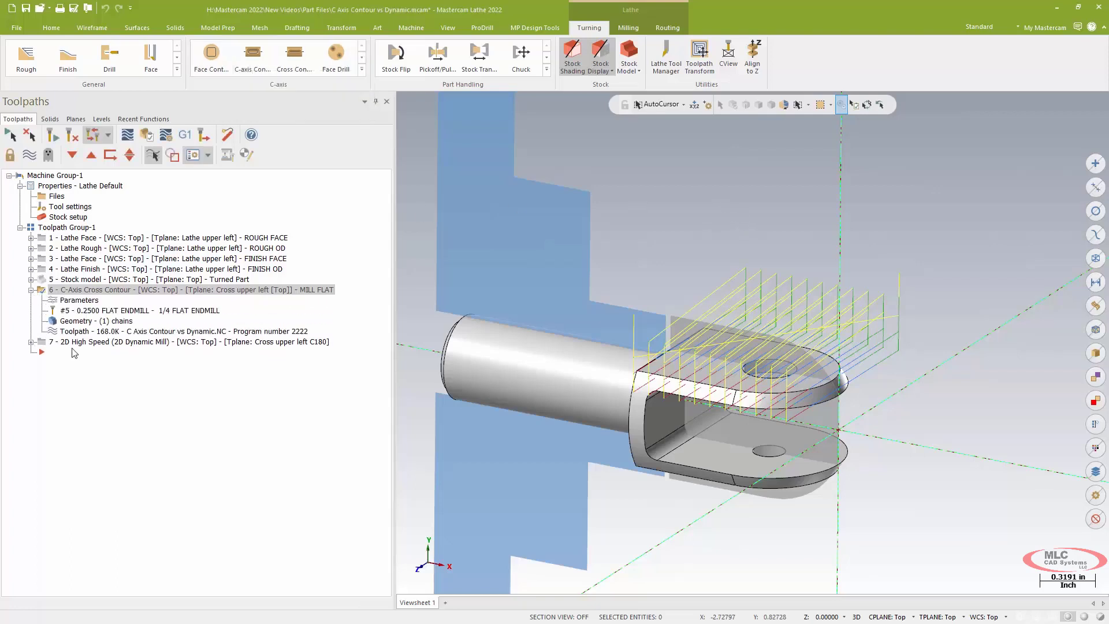
left_click(75, 321)
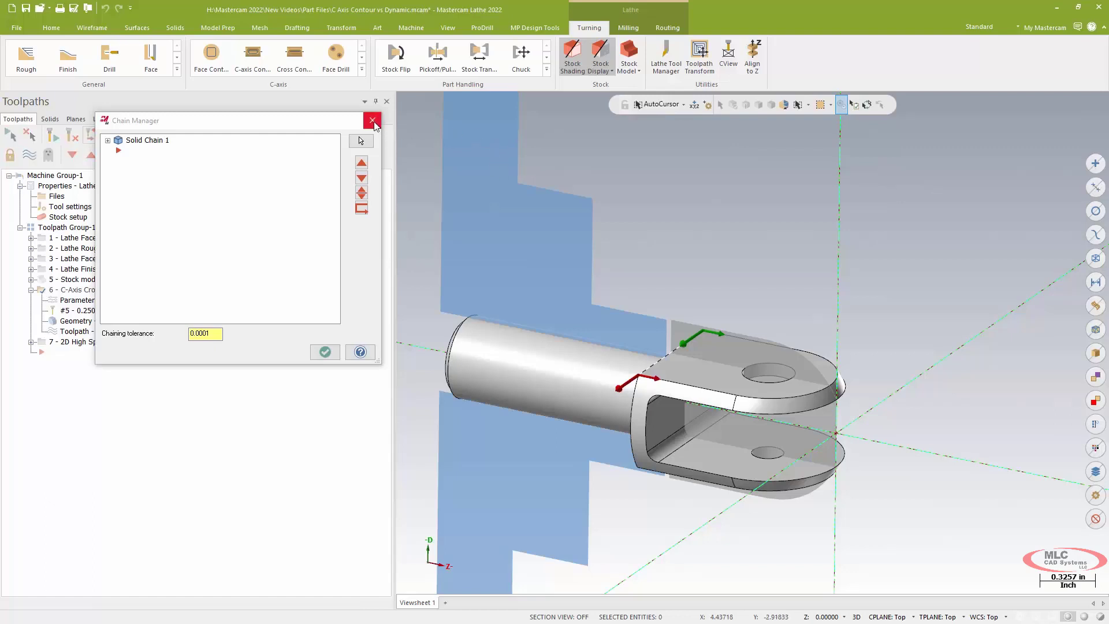
left_click(373, 124)
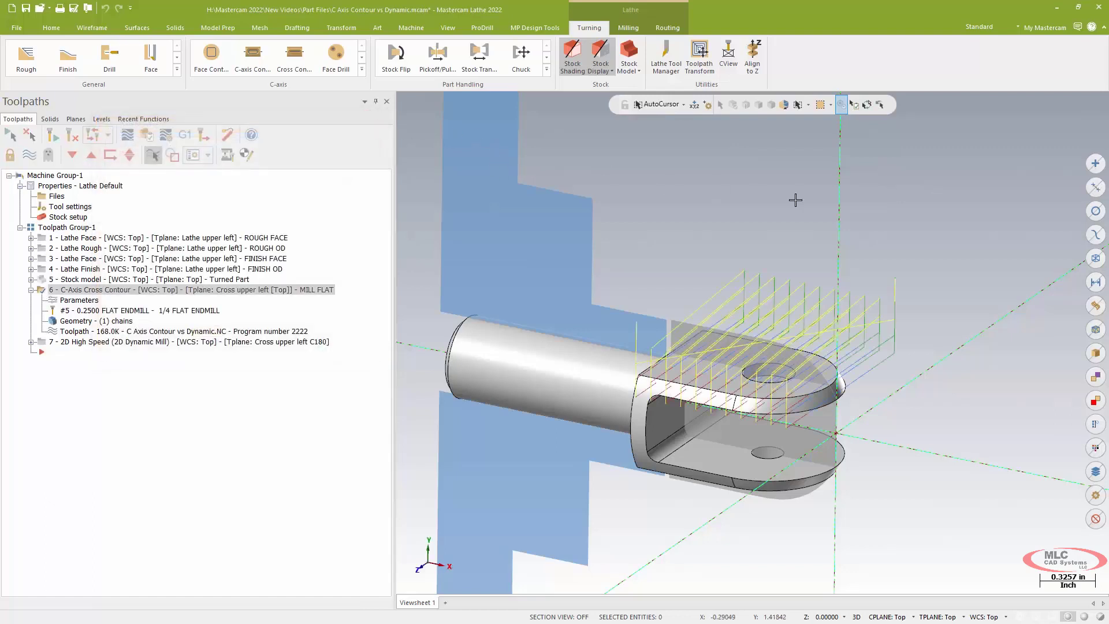
left_click(127, 135)
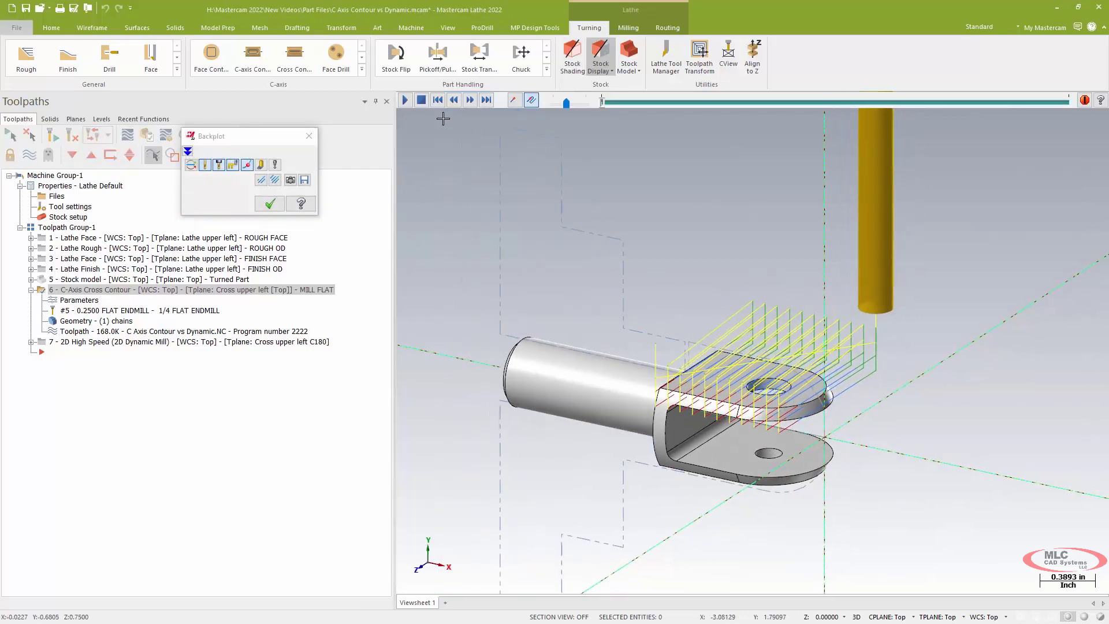
left_click(406, 100)
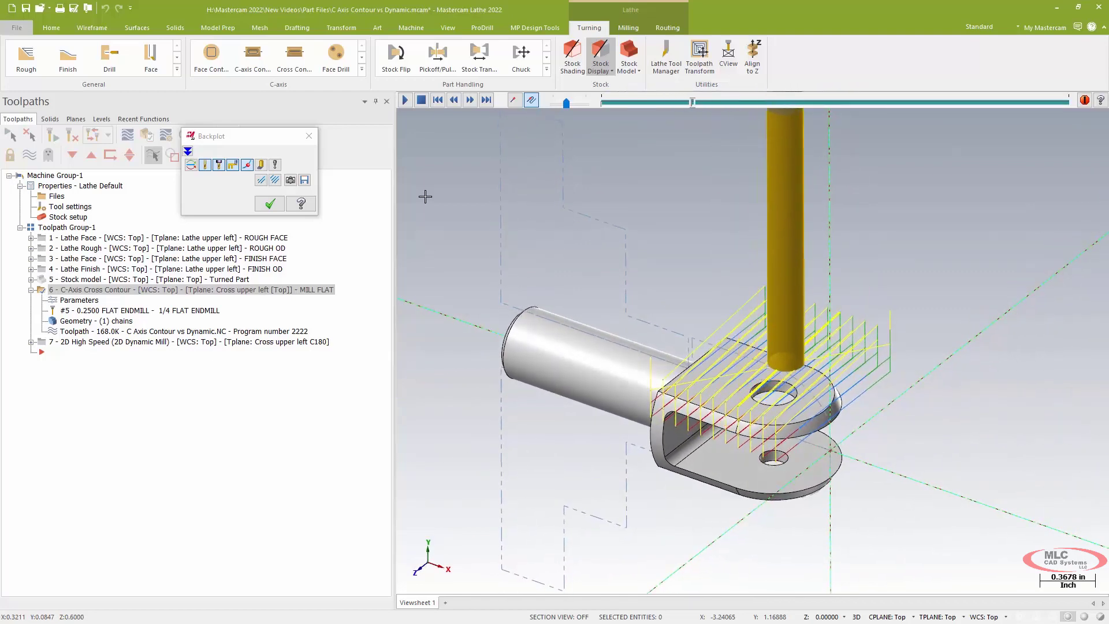
left_click(309, 138)
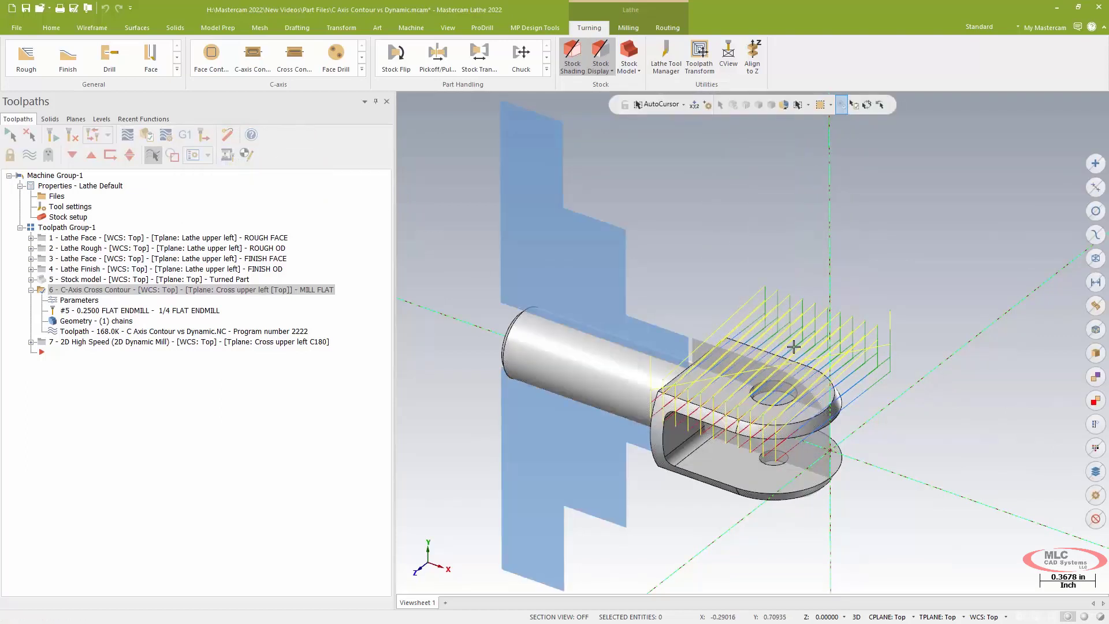
Step: Display operation 7's 2D Dynamic Mill toolpath, listing its 1/4 flat end mill and two chains
left_click(79, 342)
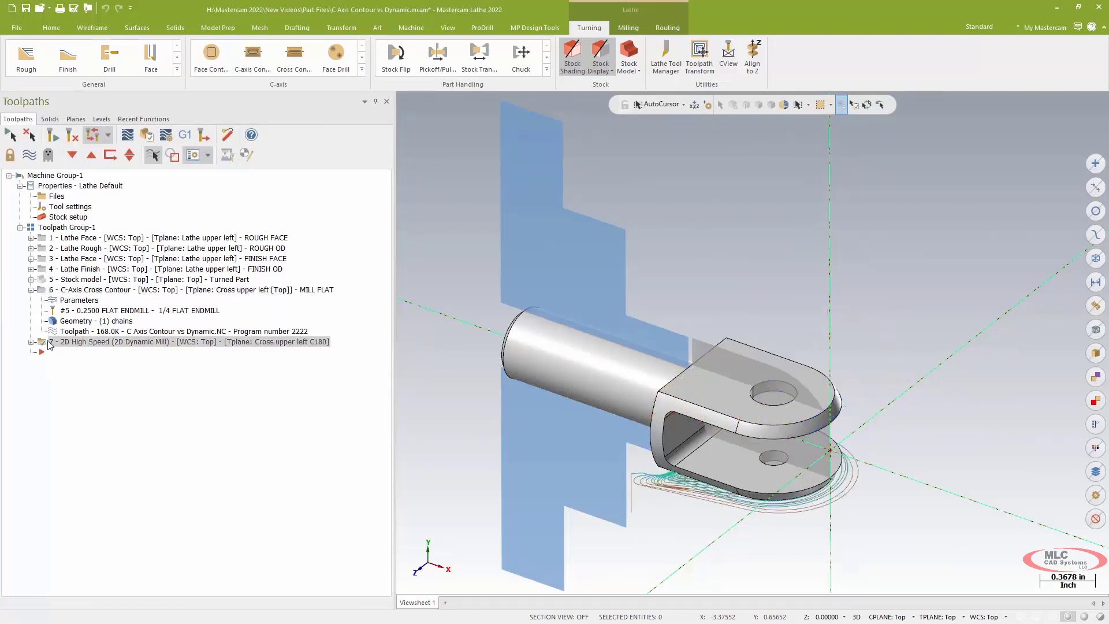
left_click(31, 342)
left_click(32, 290)
middle_click_drag(723, 335, 861, 249)
scroll(811, 266, "up", 3)
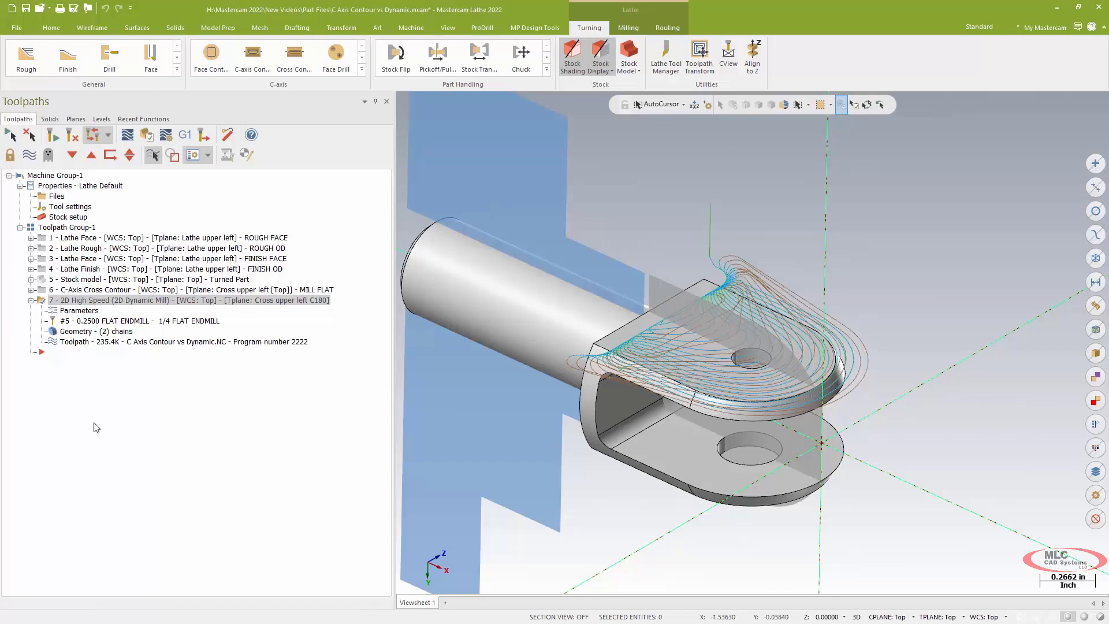
Step: In operation 7's chain options, chain the flat's top face as the machining region
left_click(83, 332)
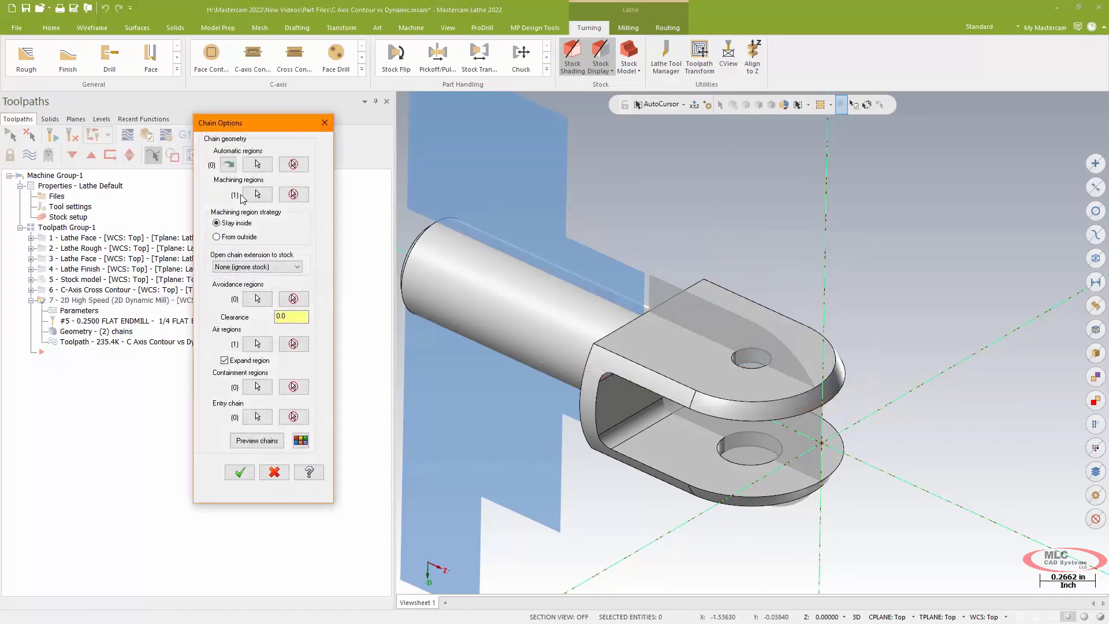
left_click(249, 197)
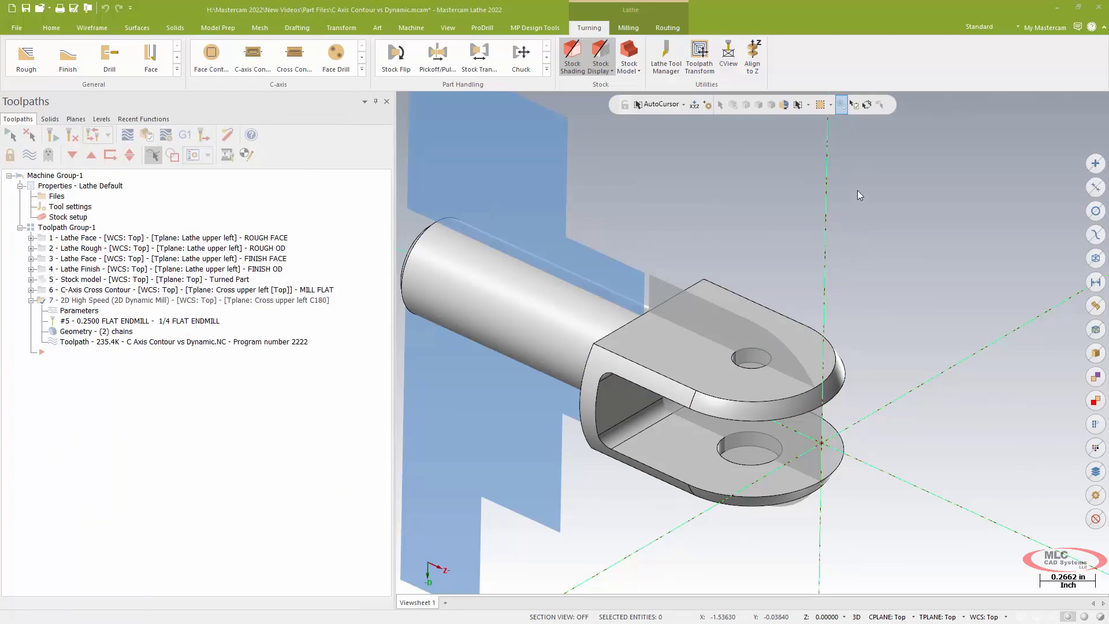
scroll(858, 194, "up", 1)
key("Up")
key("Up")
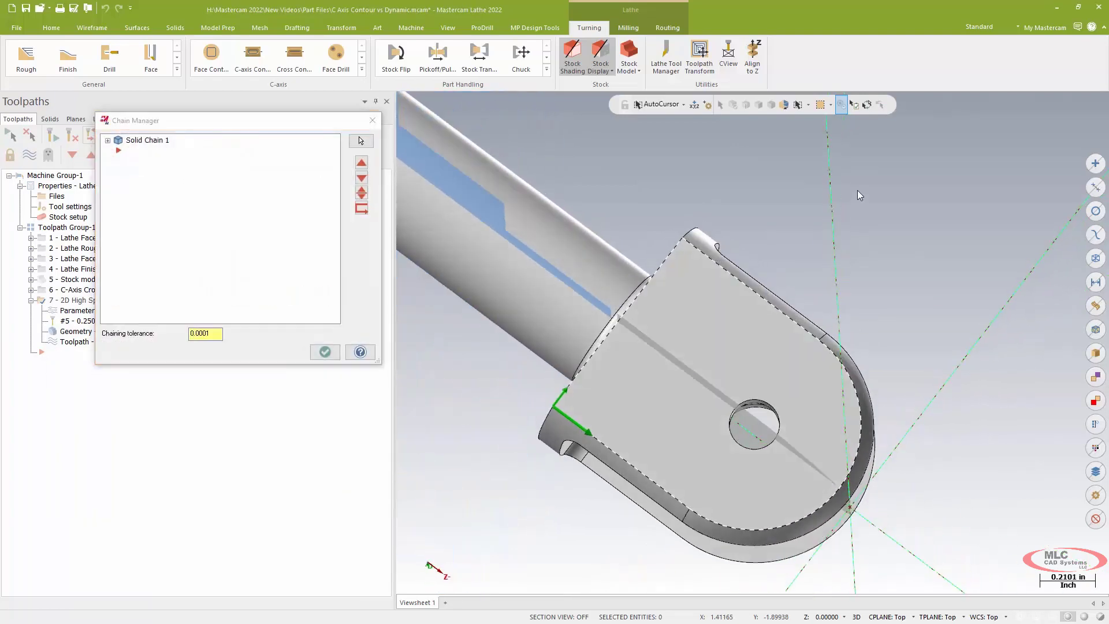
scroll(857, 189, "up", 1)
key("alt+Up")
key("alt+Up")
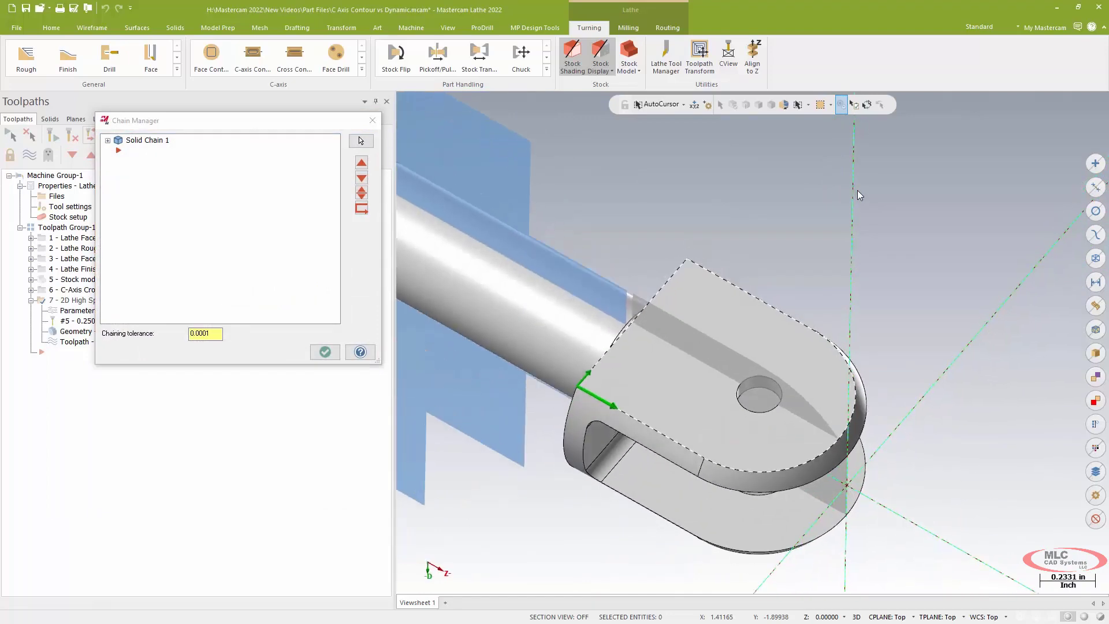
left_click(325, 352)
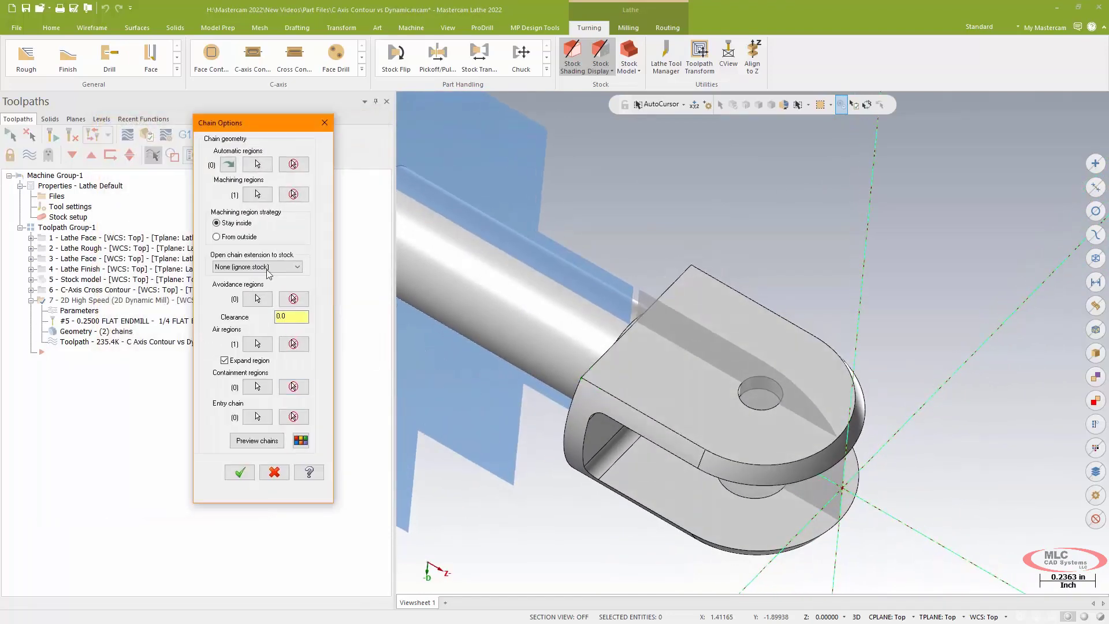
Step: Add one air region chain and preview both regions on the part
left_click(257, 345)
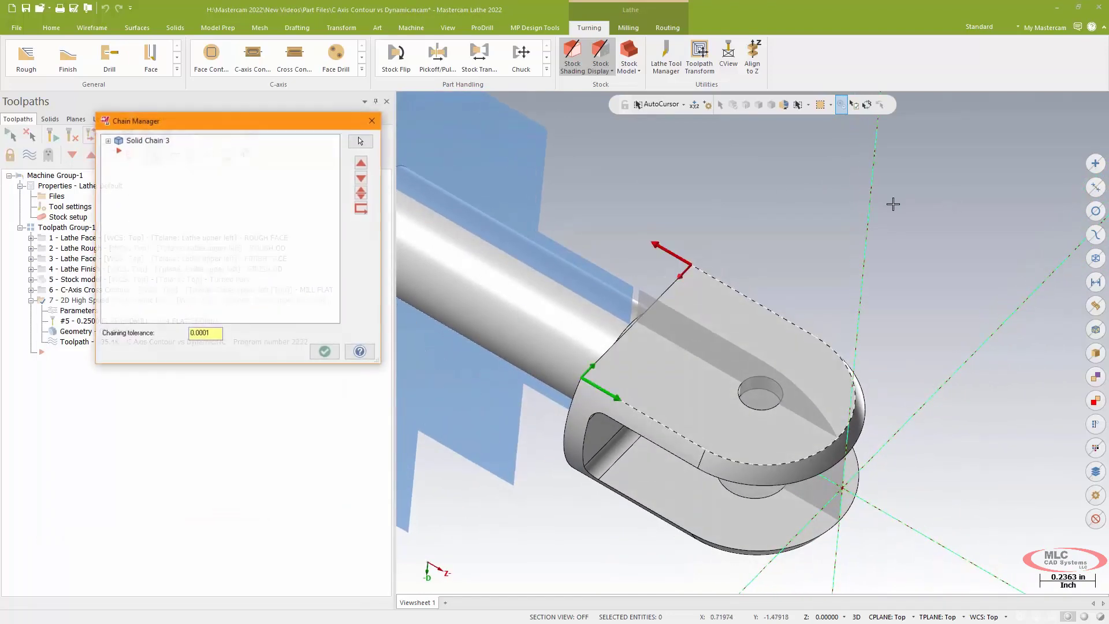
key("Up")
key("Up")
key("Up")
key("Up")
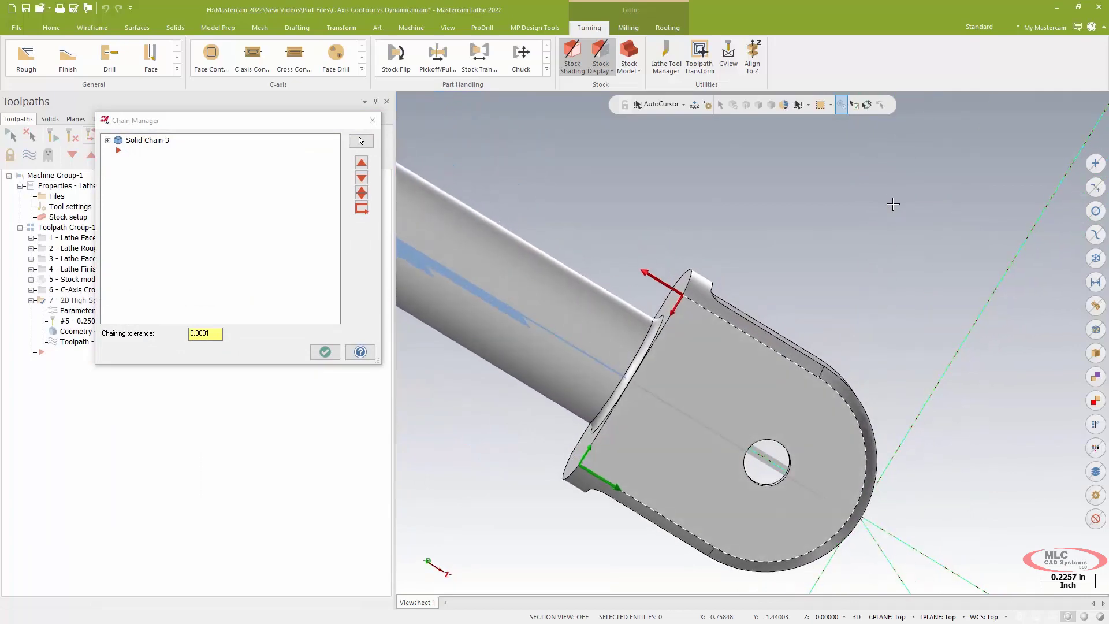
key("Up")
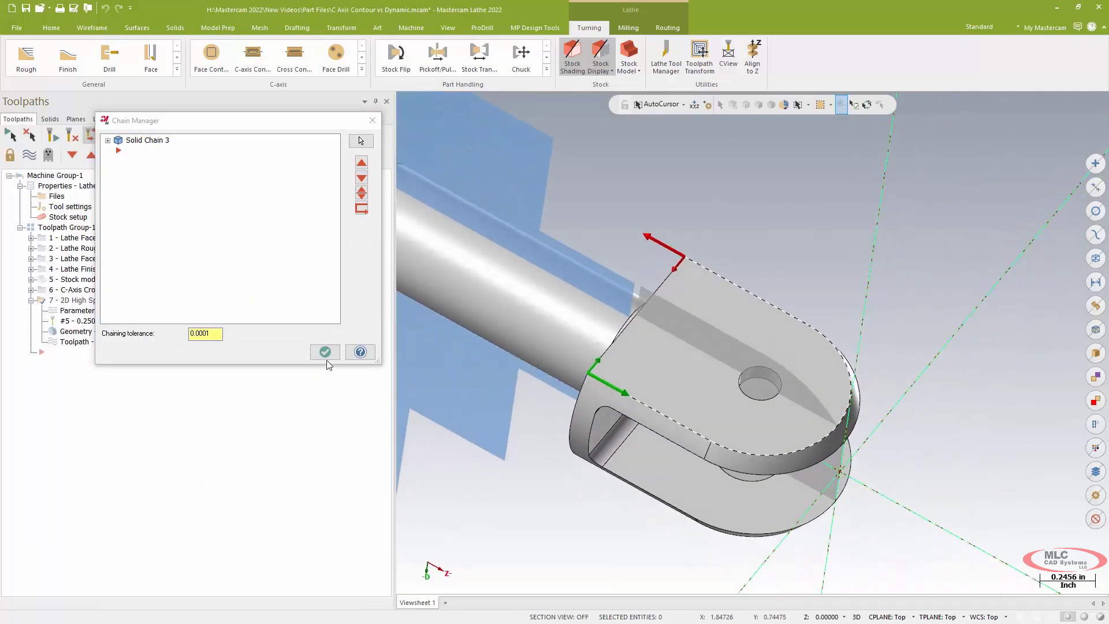
left_click(325, 353)
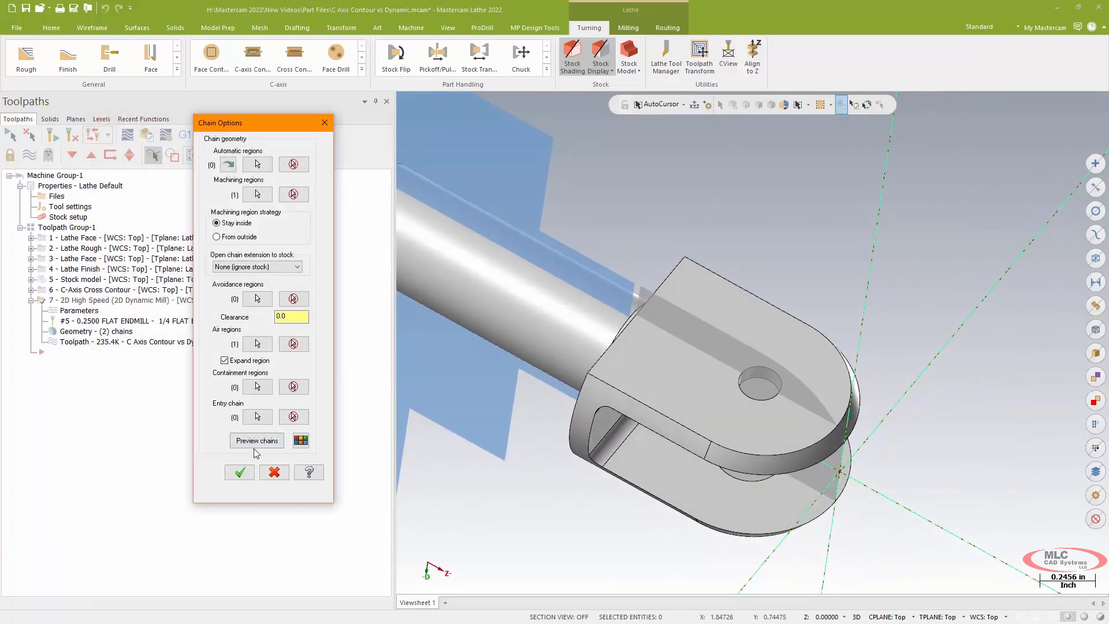
left_click(256, 440)
left_click(538, 320)
key("Up")
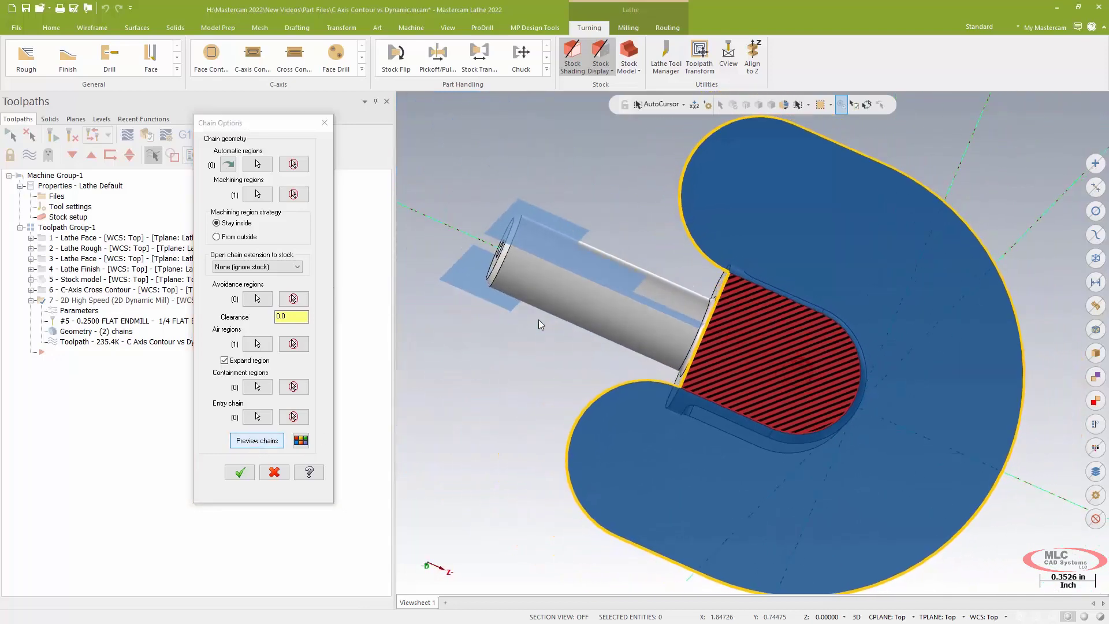
key("Up")
key("Up")
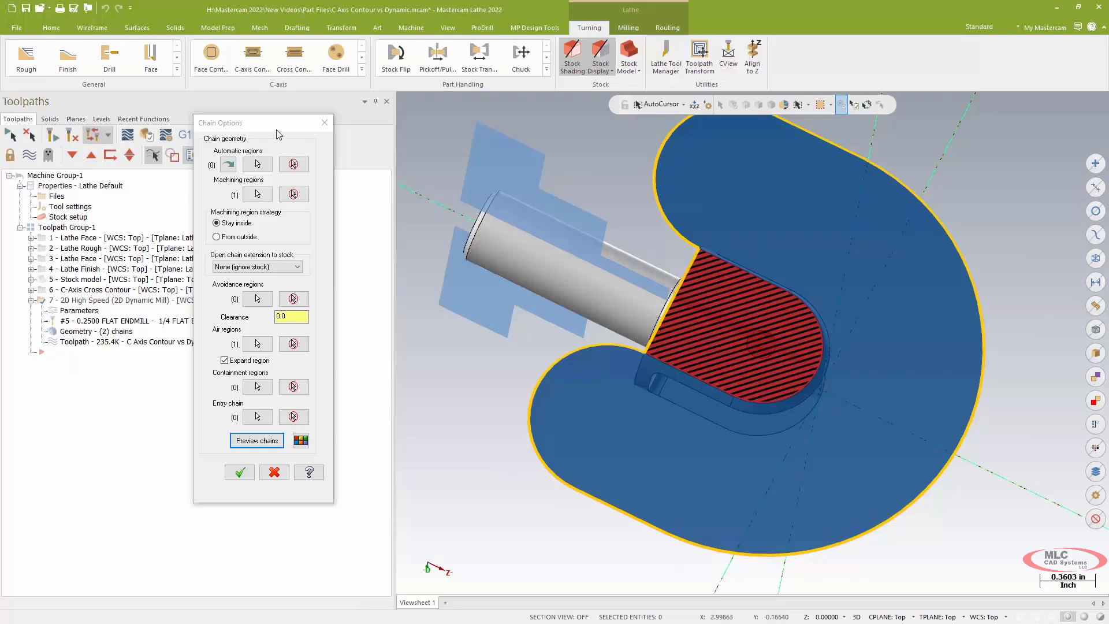
left_click(322, 128)
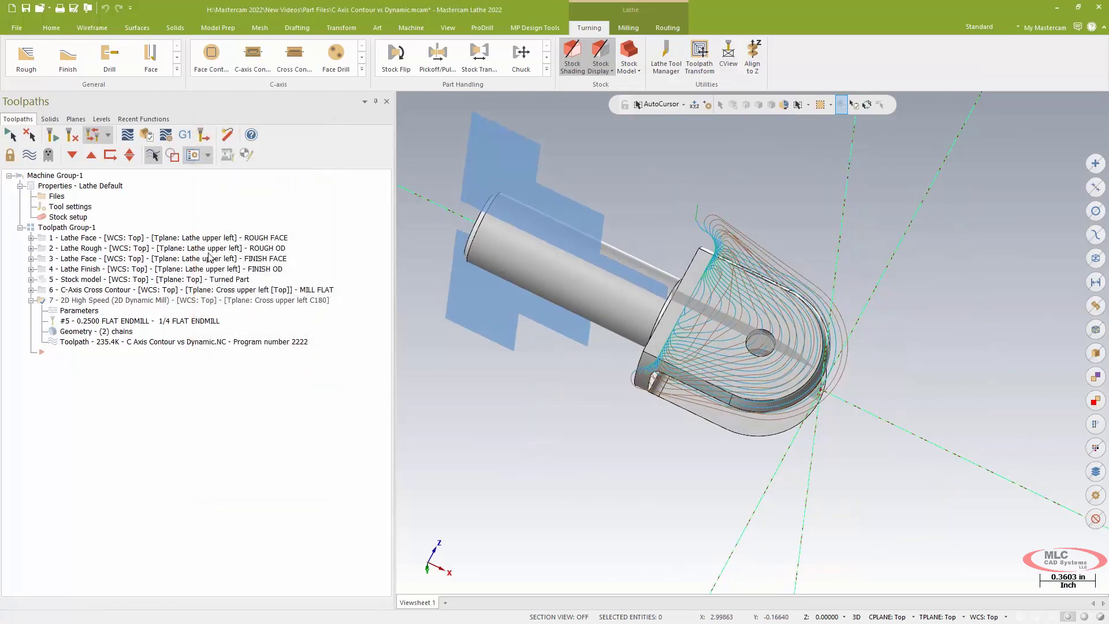
left_click(128, 137)
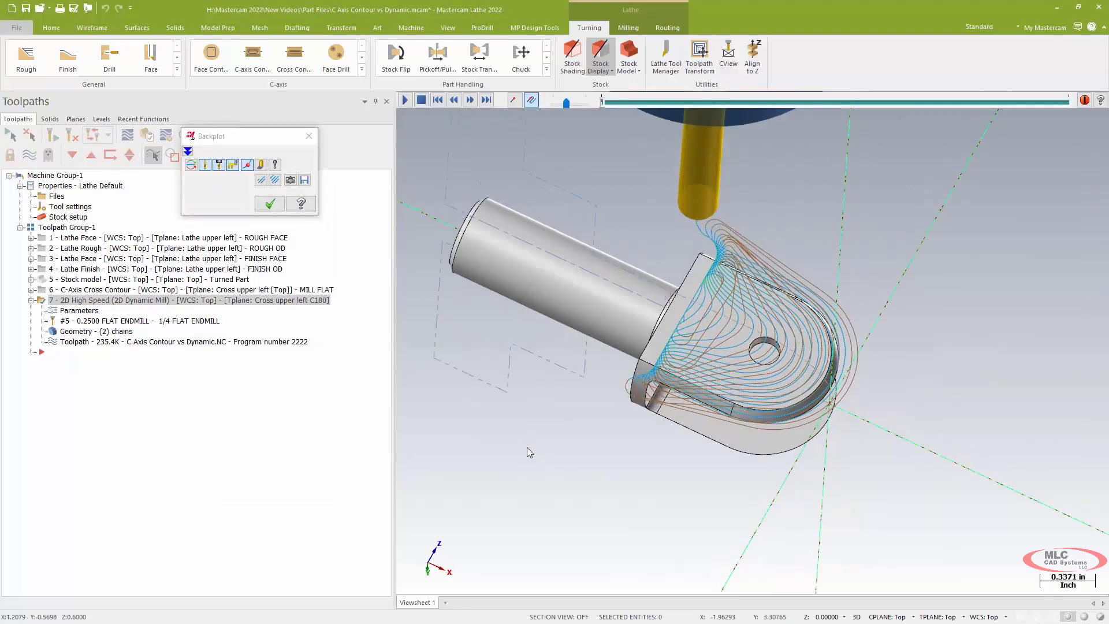
left_click(405, 100)
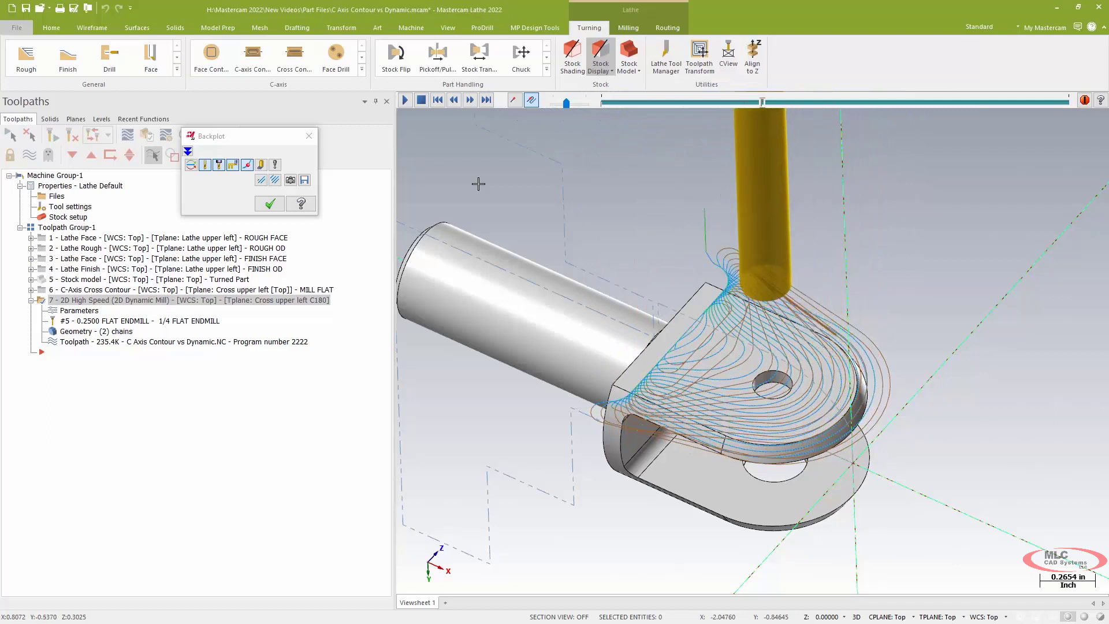
left_click(310, 137)
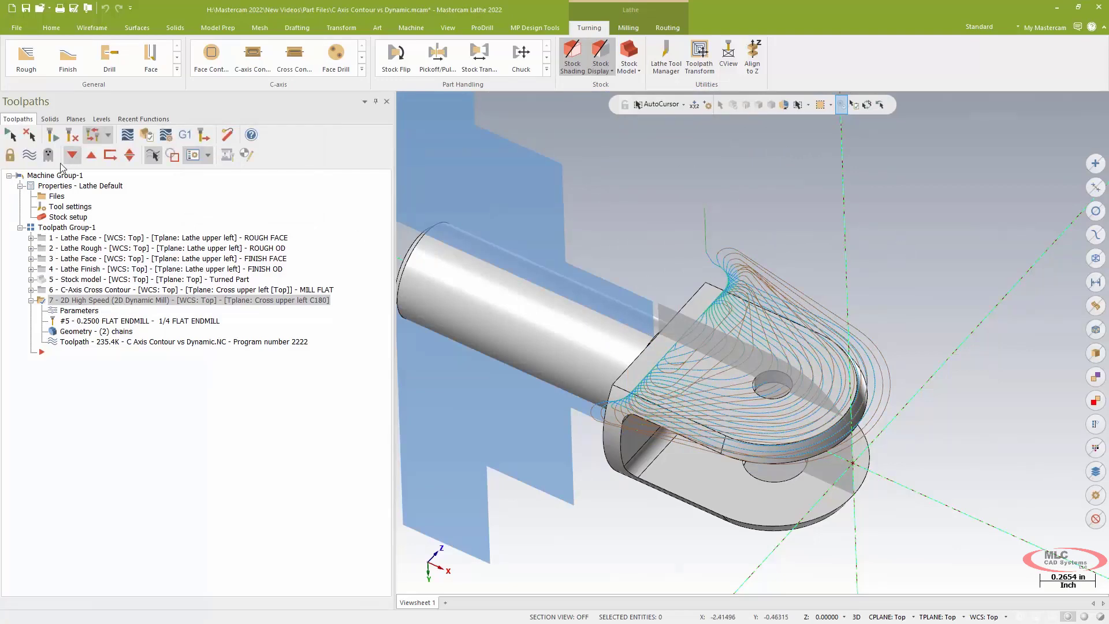
Step: Hide the toolpath lines and view the part from a slightly tilted Top view
key("alt+t")
key("alt+1")
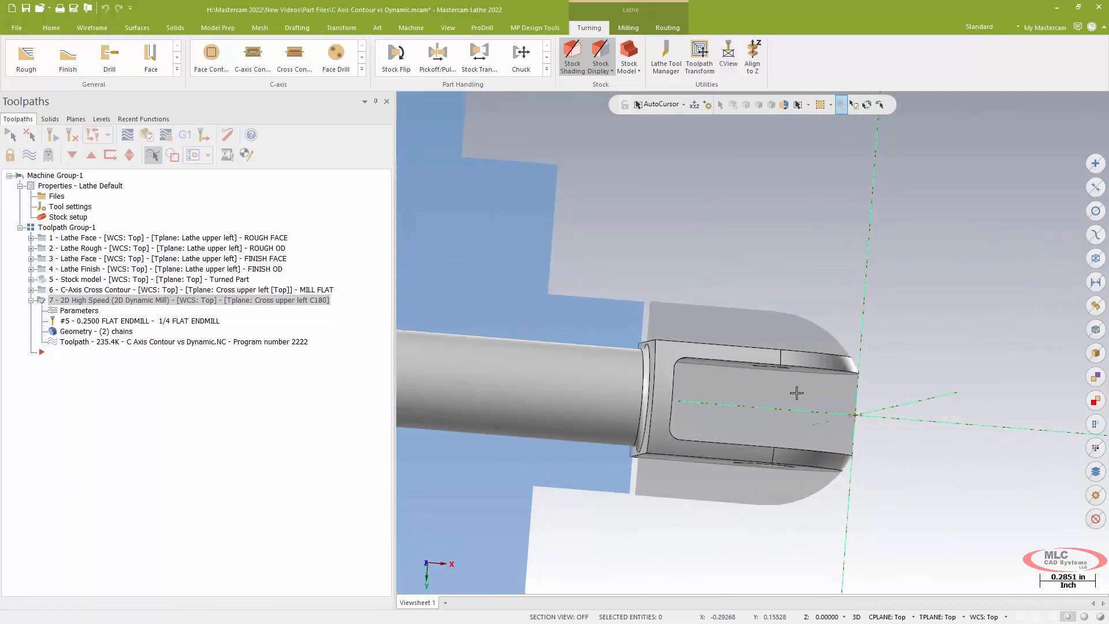
mouse_move(881, 292)
middle_mouse_down()
mouse_move(886, 278)
mouse_move(888, 291)
middle_mouse_up()
Step: Hide level 1 Clevis in the Levels list, leaving Dynamic Geometry level 2 visible
left_click(101, 119)
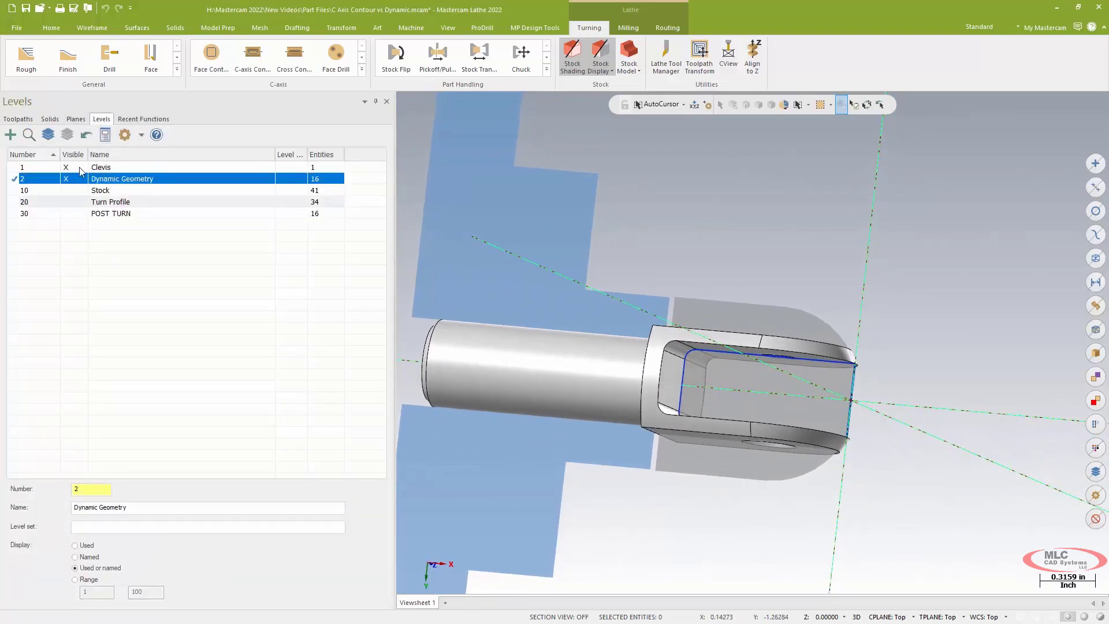
left_click(66, 167)
left_click(101, 167)
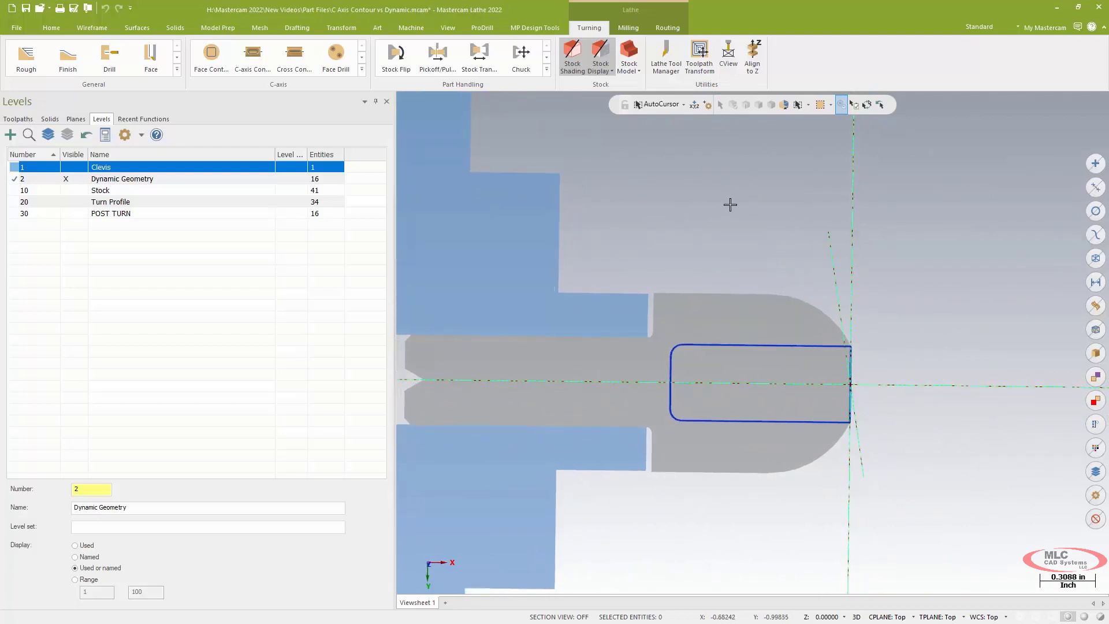
Step: Review the Bottom plane in the Planes list, then return to the Toolpaths tree
left_click(75, 120)
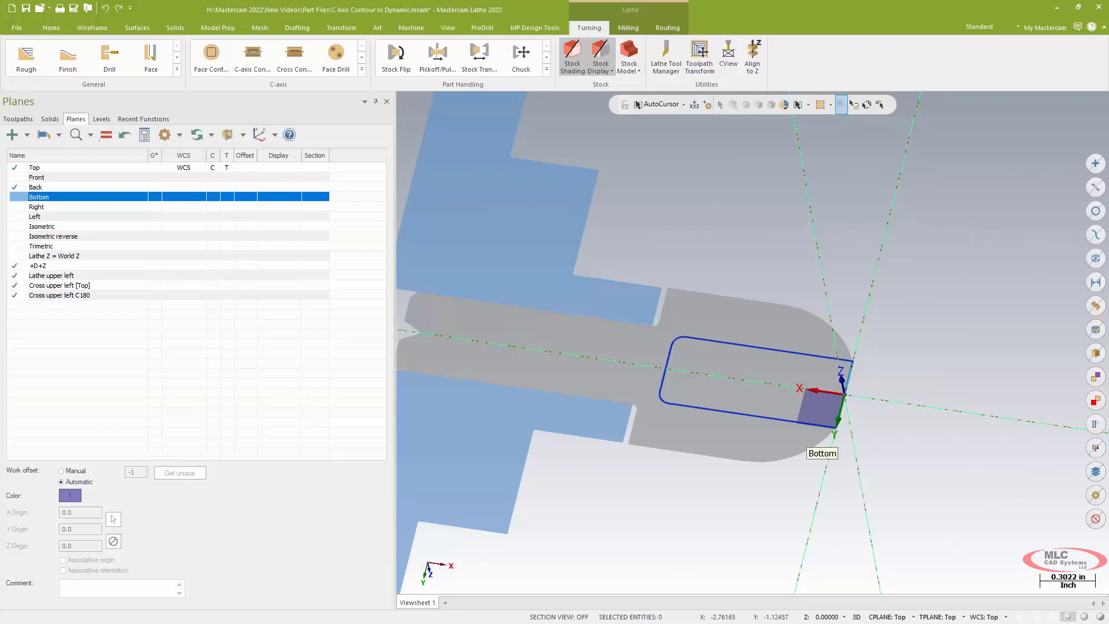
left_click(8, 120)
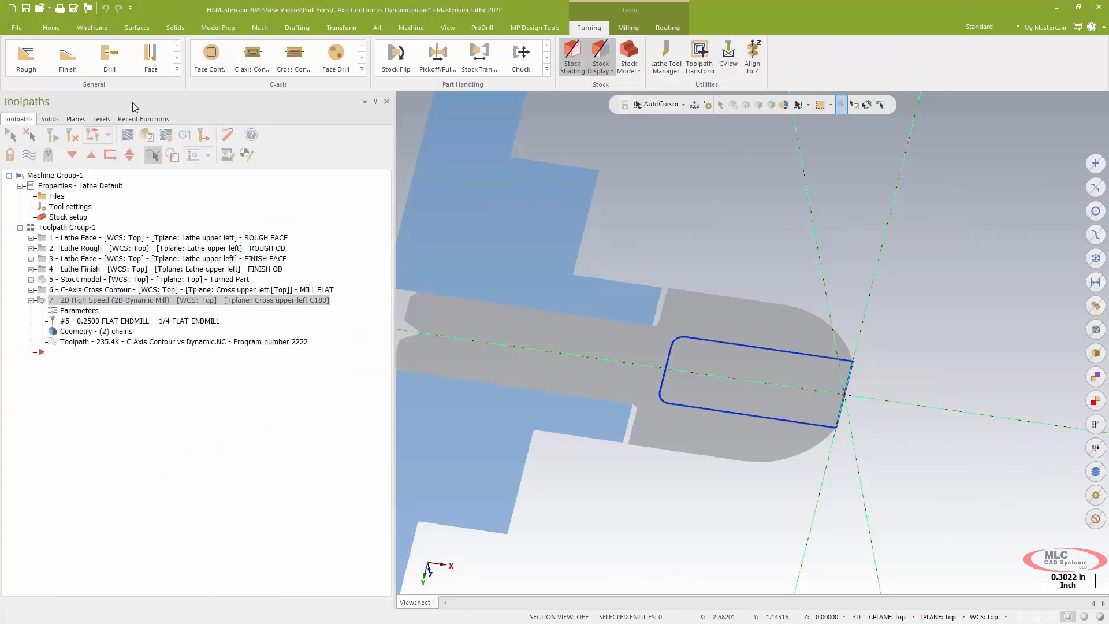
Step: Create a new 2D Dynamic Mill operation from the Milling tab's 2D gallery
left_click(626, 30)
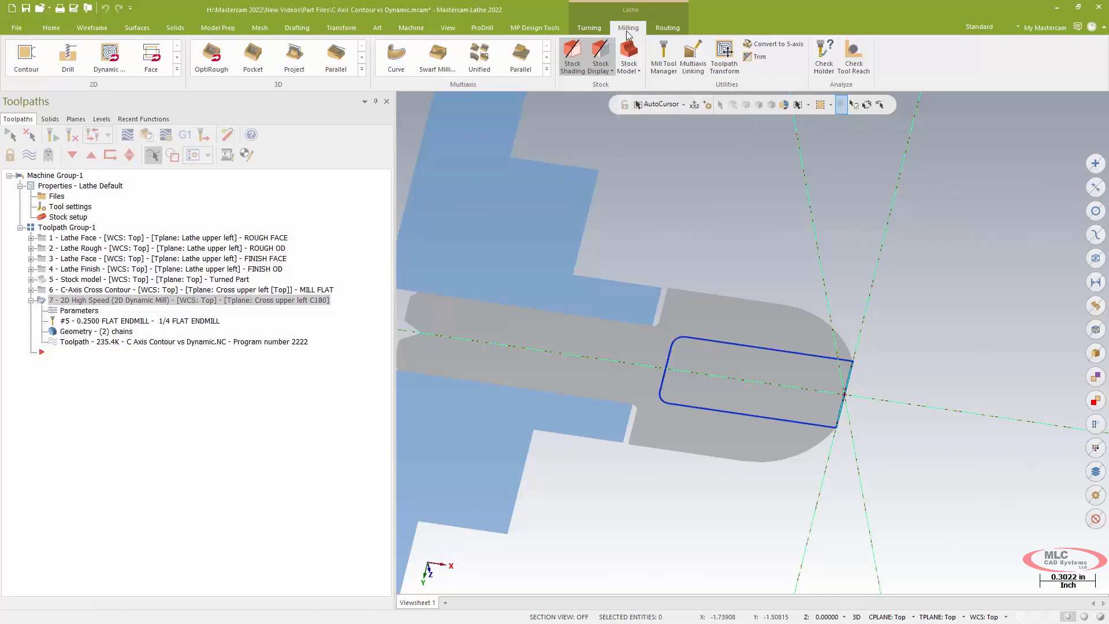
left_click(176, 74)
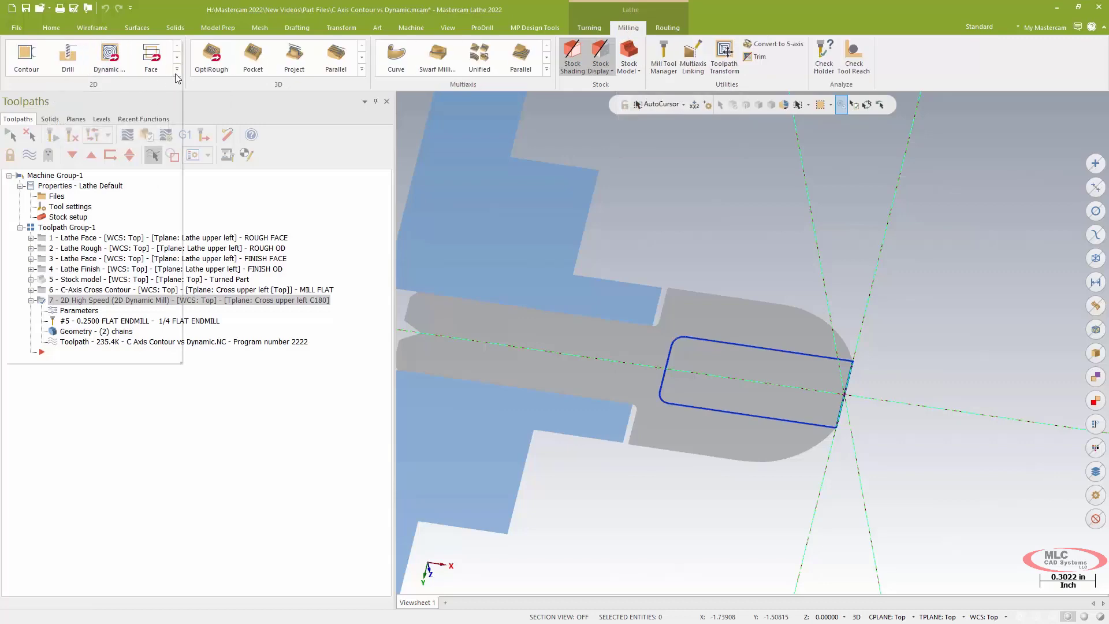
left_click(109, 66)
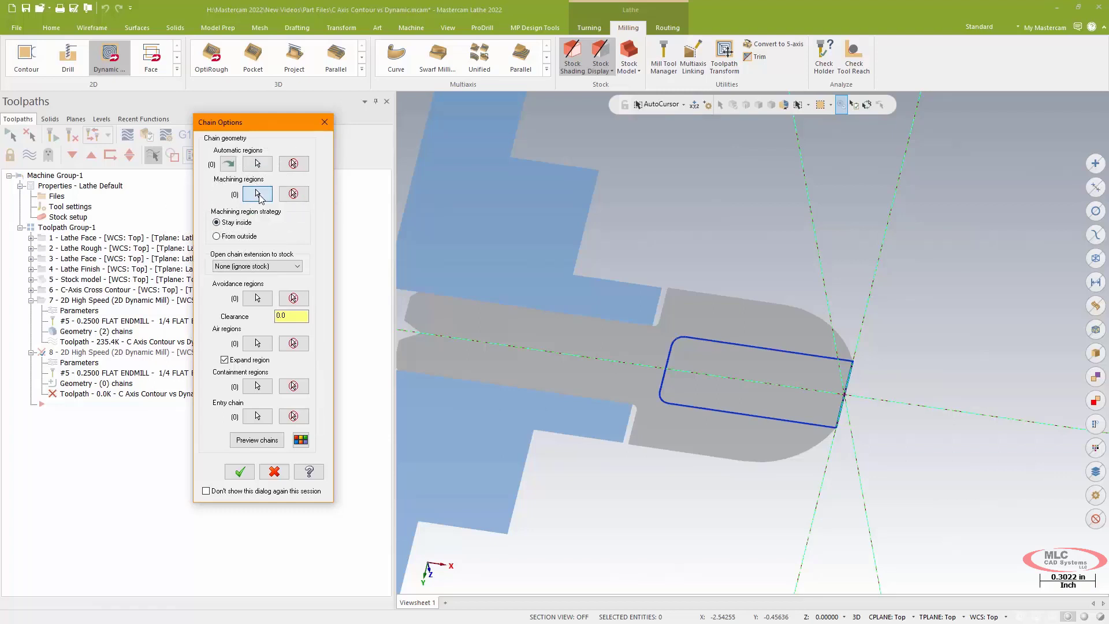
Step: Chain the blue slot rectangle as operation 8's machining region, kept inside
left_click(257, 194)
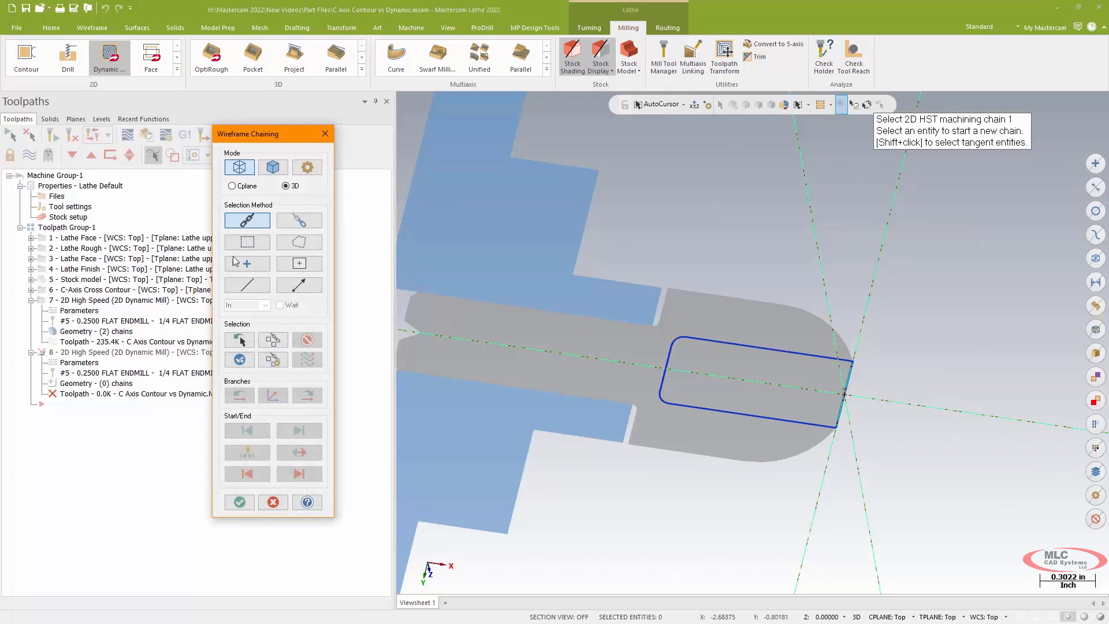
left_click(702, 338)
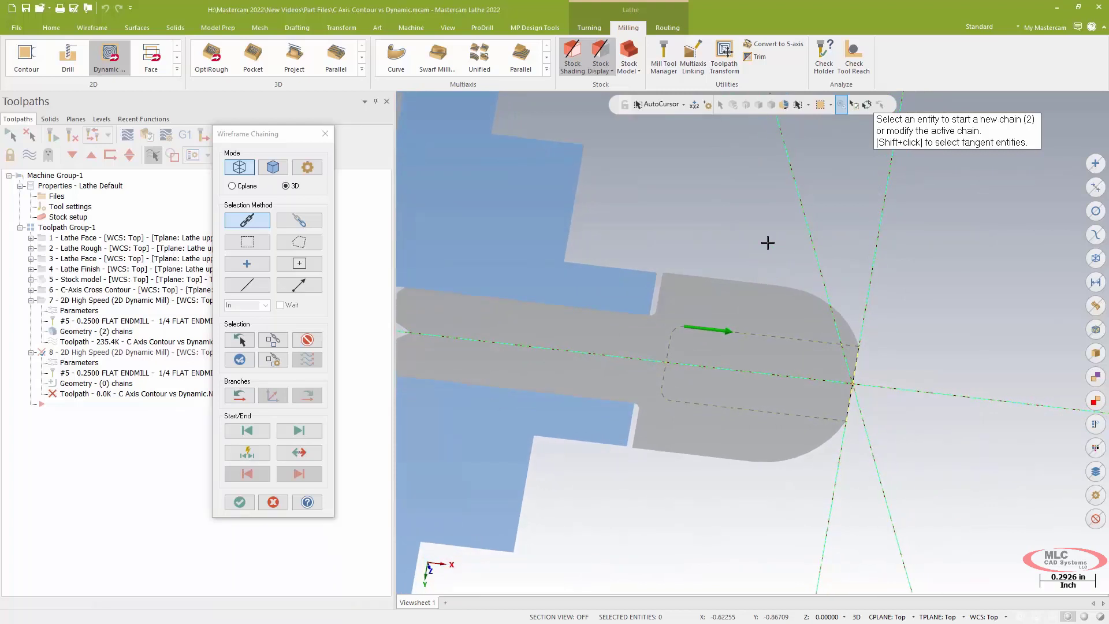
left_click(290, 146)
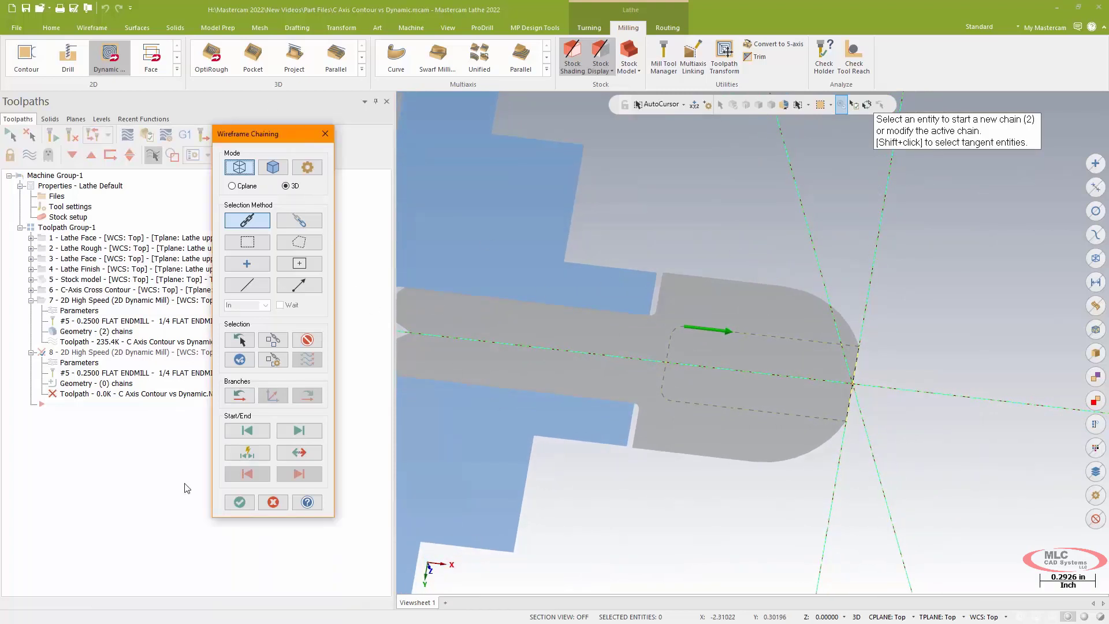
left_click(240, 503)
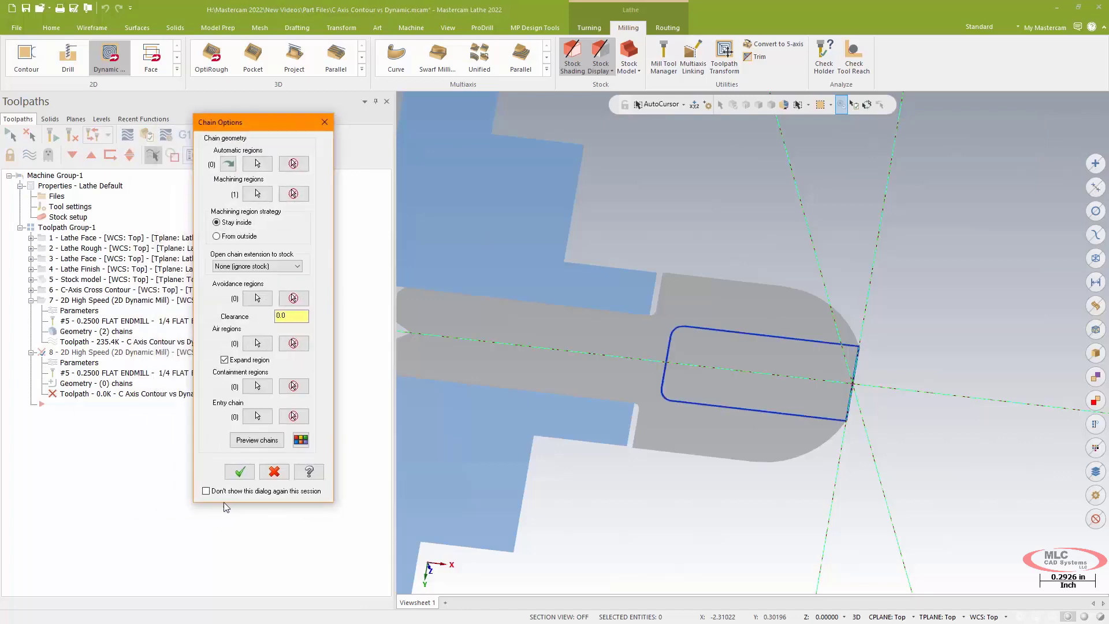
Step: Select the slot rectangle's right end edge as a single-entity air region chain
left_click(255, 344)
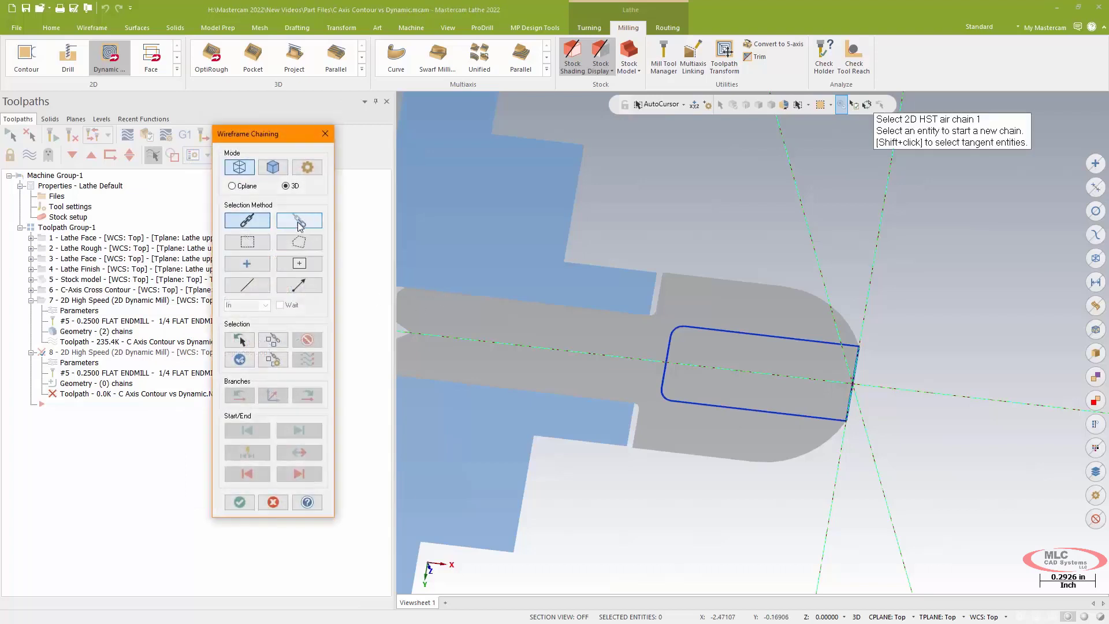
left_click(246, 286)
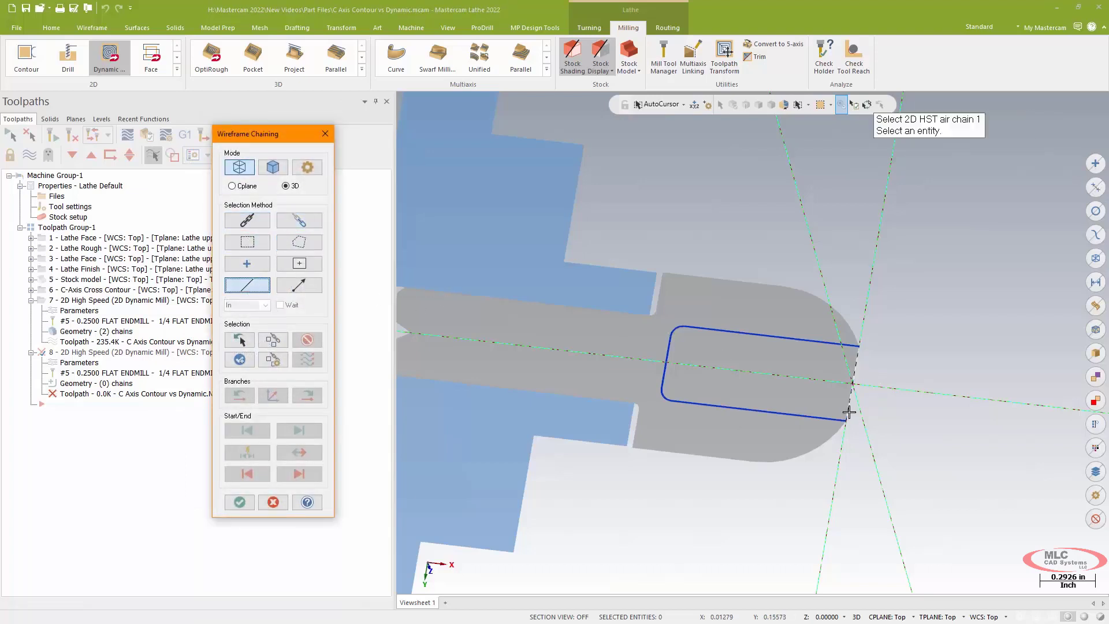
left_click(849, 411)
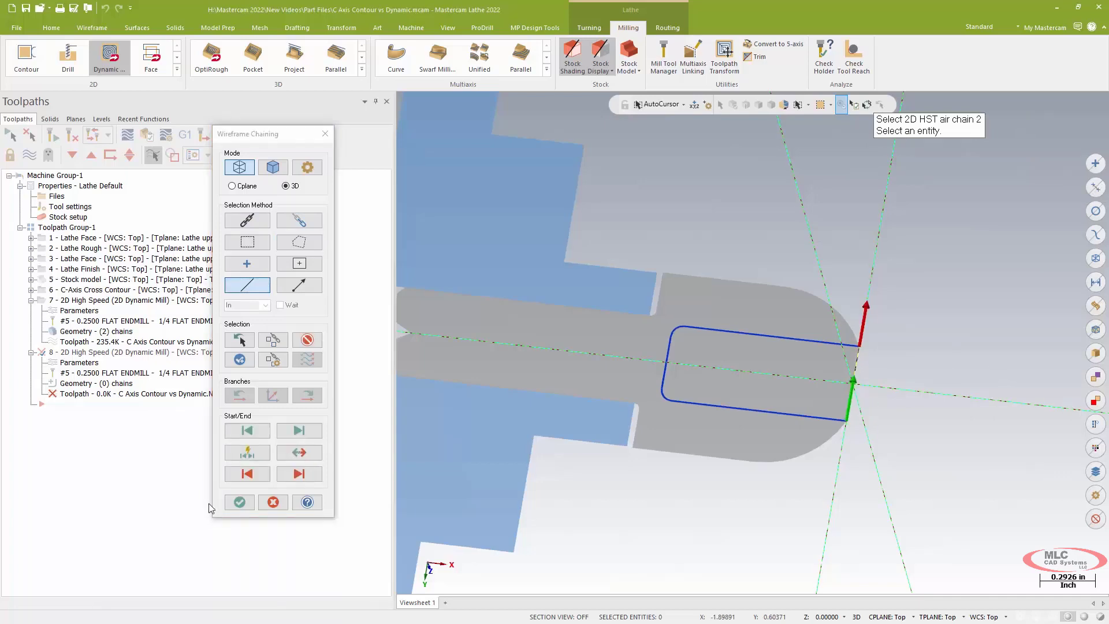
left_click(239, 502)
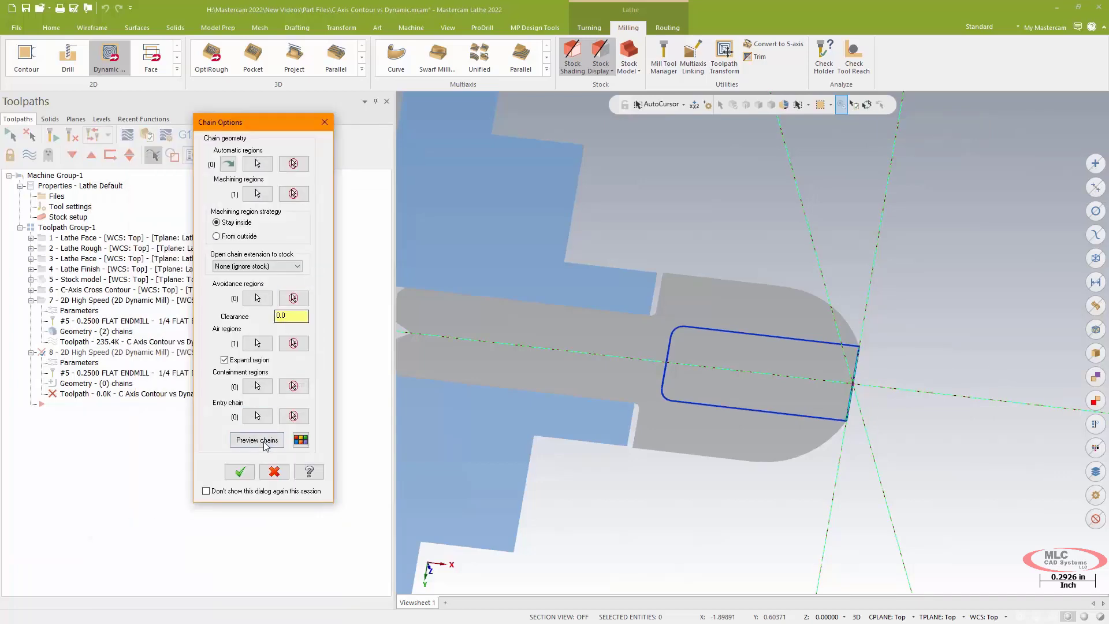
Step: Preview the regions with and without Expand region, leaving region expansion on
left_click(262, 440)
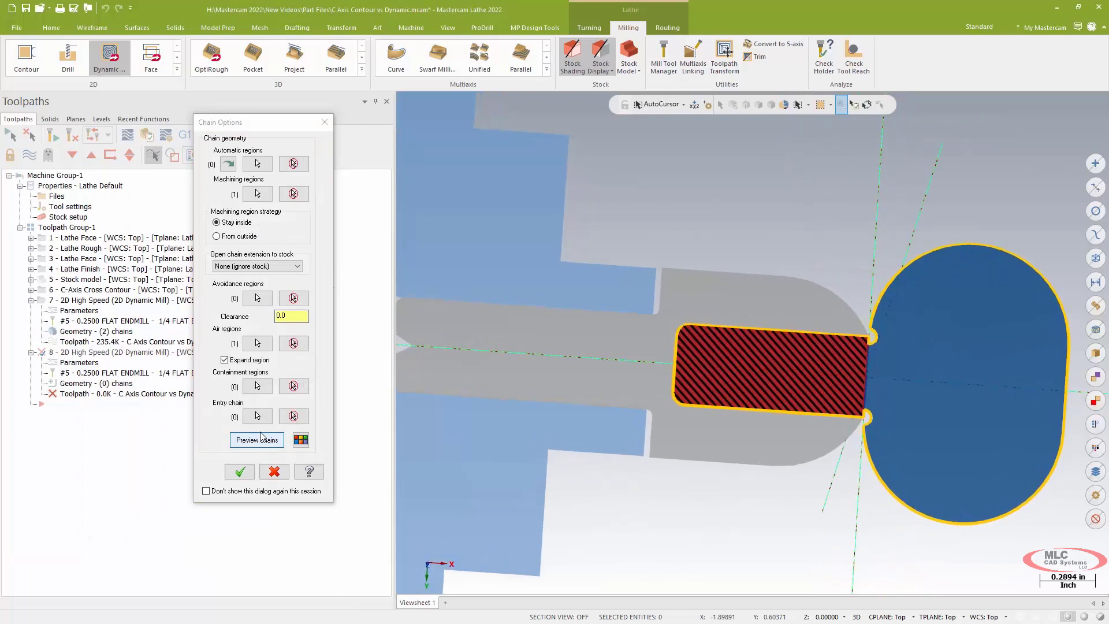
left_click(224, 360)
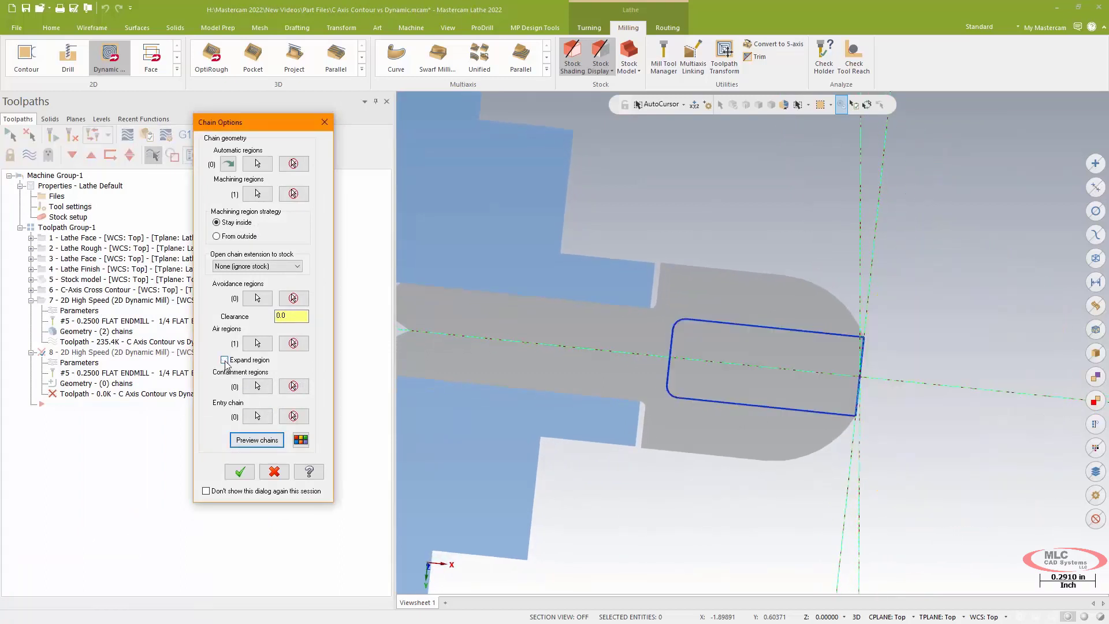
left_click(257, 440)
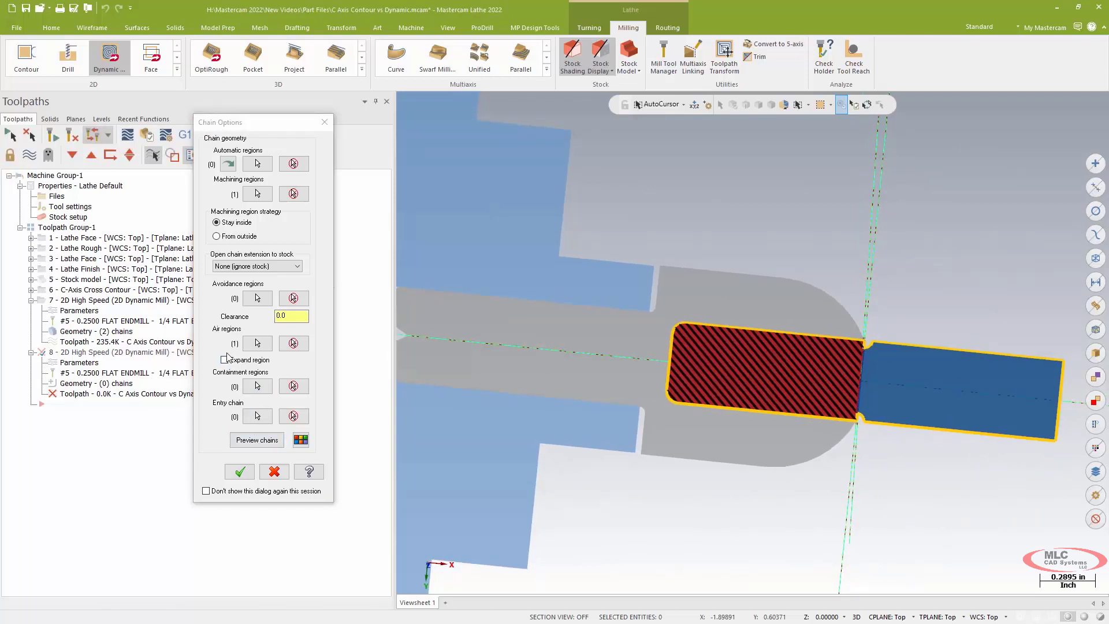
left_click(224, 360)
left_click(275, 439)
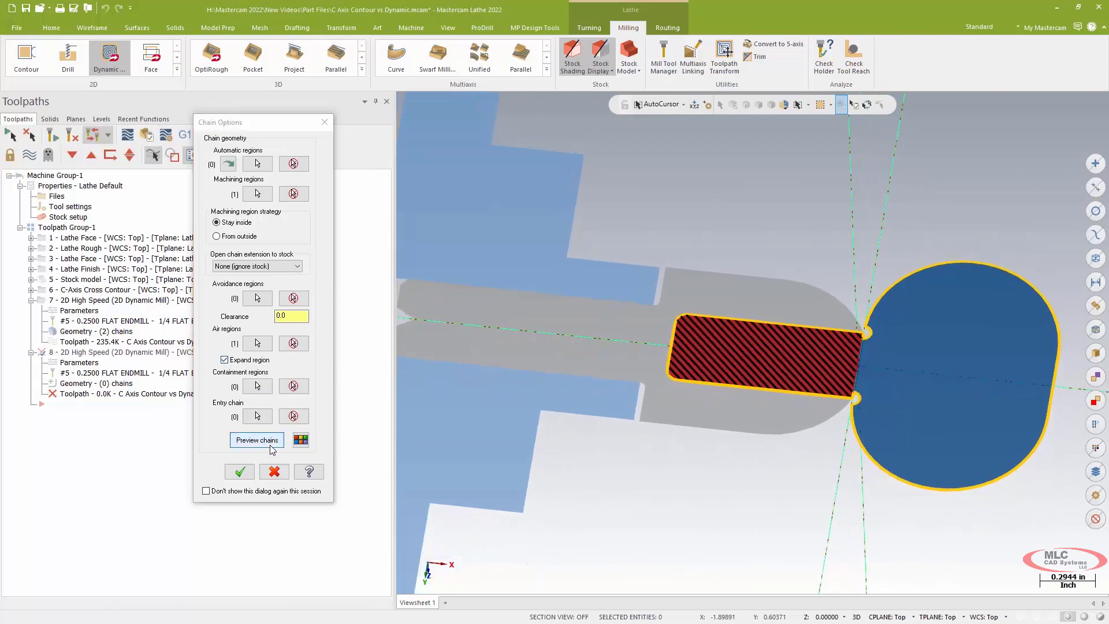
Step: Accept the slot chain, assign tool 5, the 1/4 FLAT ENDMILL, and review cut parameters and depth cuts
left_click(253, 476)
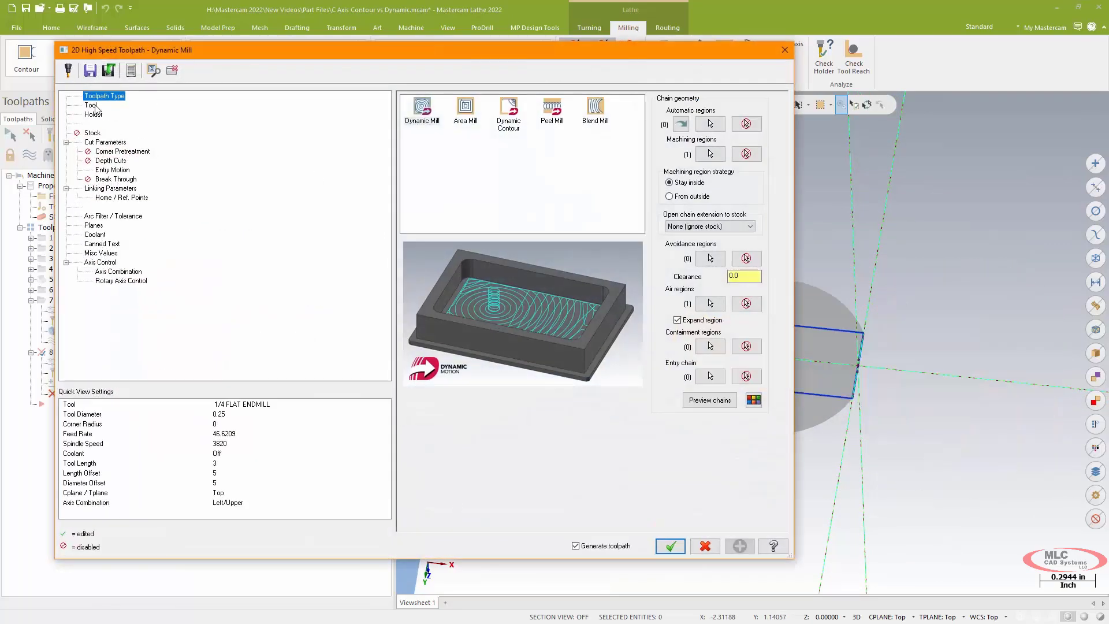
left_click(92, 105)
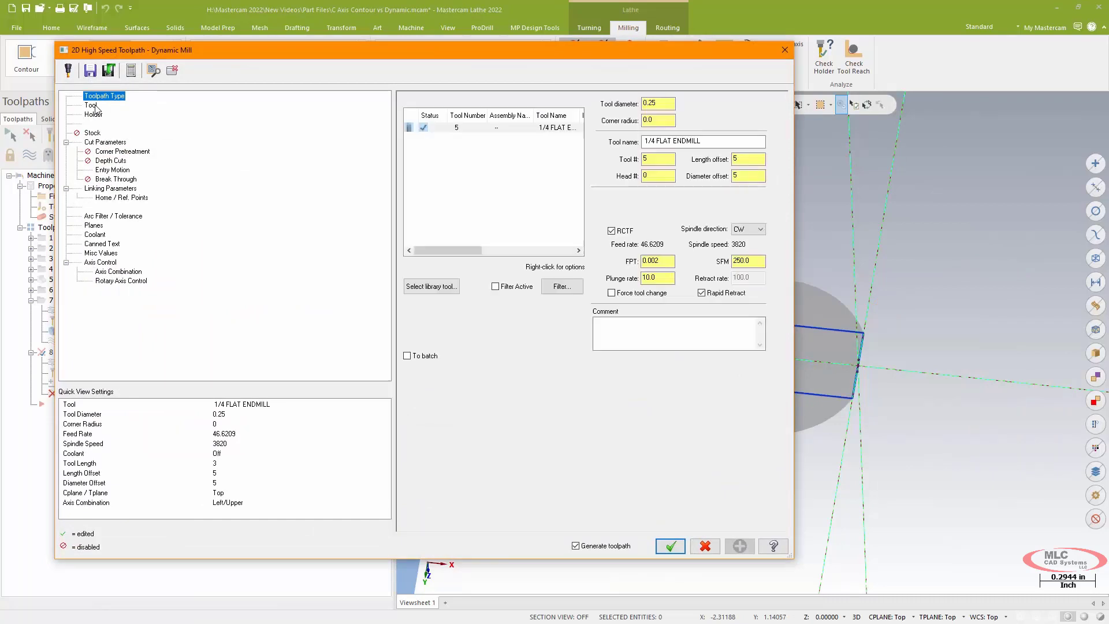
left_click(565, 128)
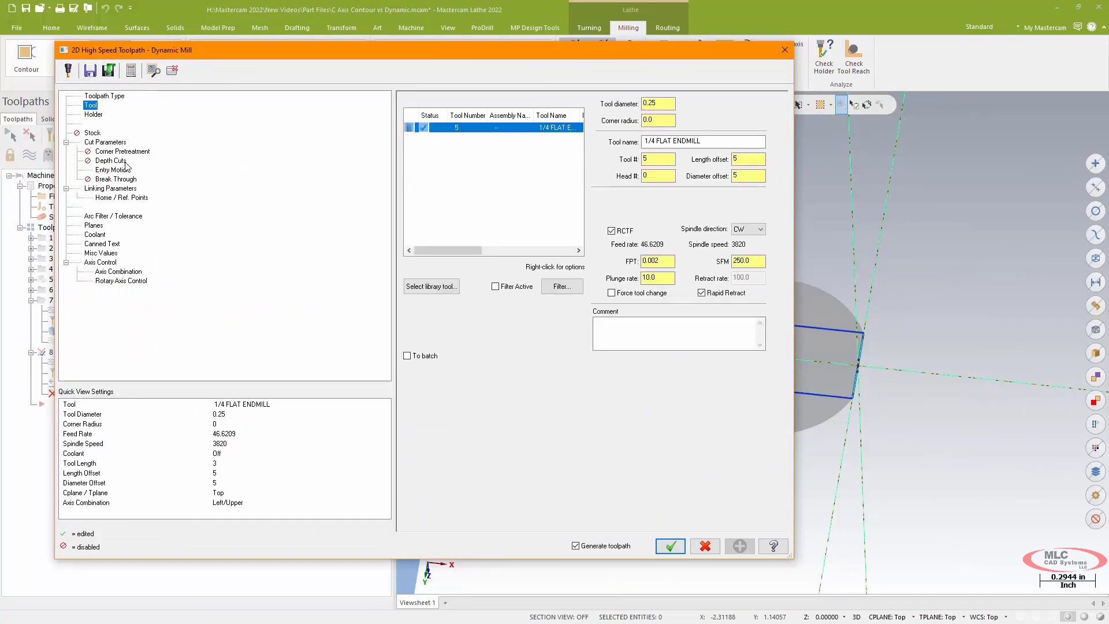
left_click(101, 143)
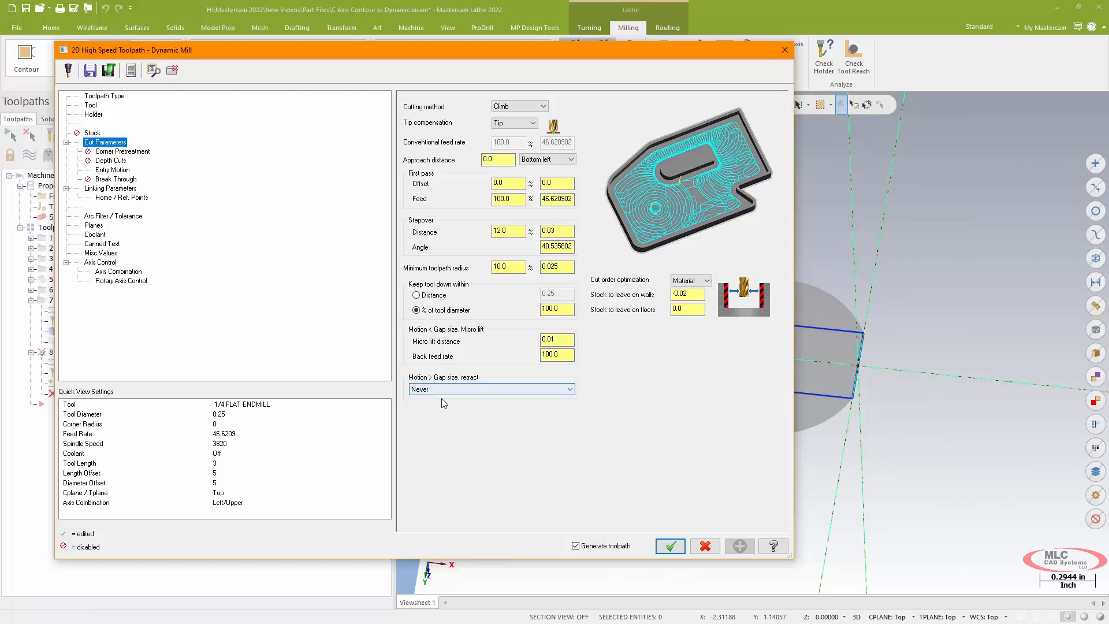
left_click(110, 162)
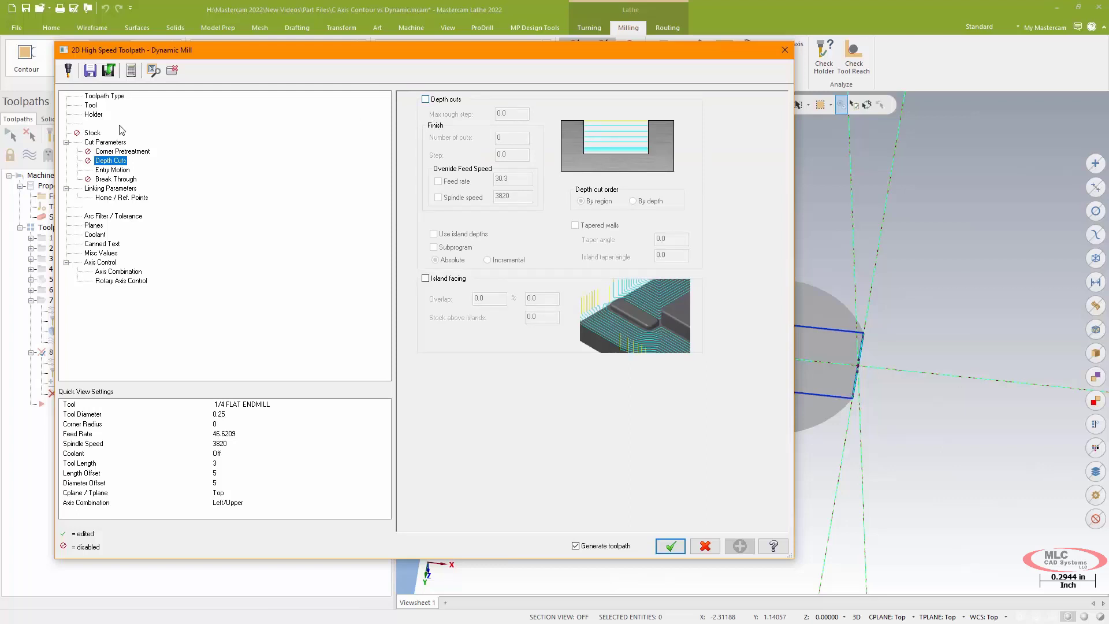
Step: Review the helix entry and the linking heights: retract 0.25, feed plane 0.1, depth 0.0
left_click(119, 170)
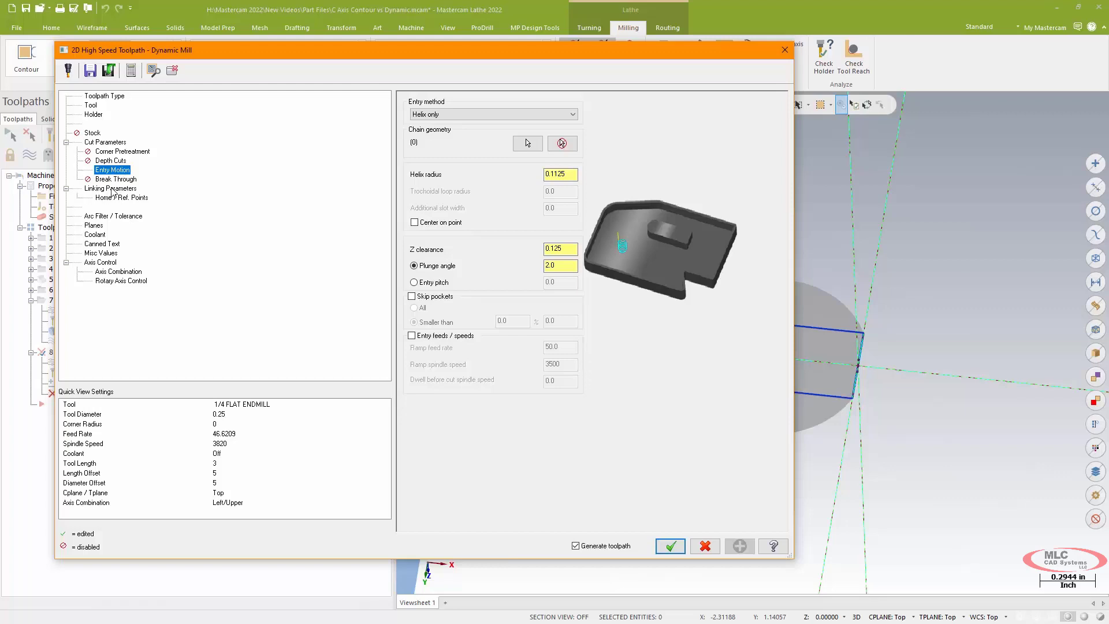
left_click(112, 189)
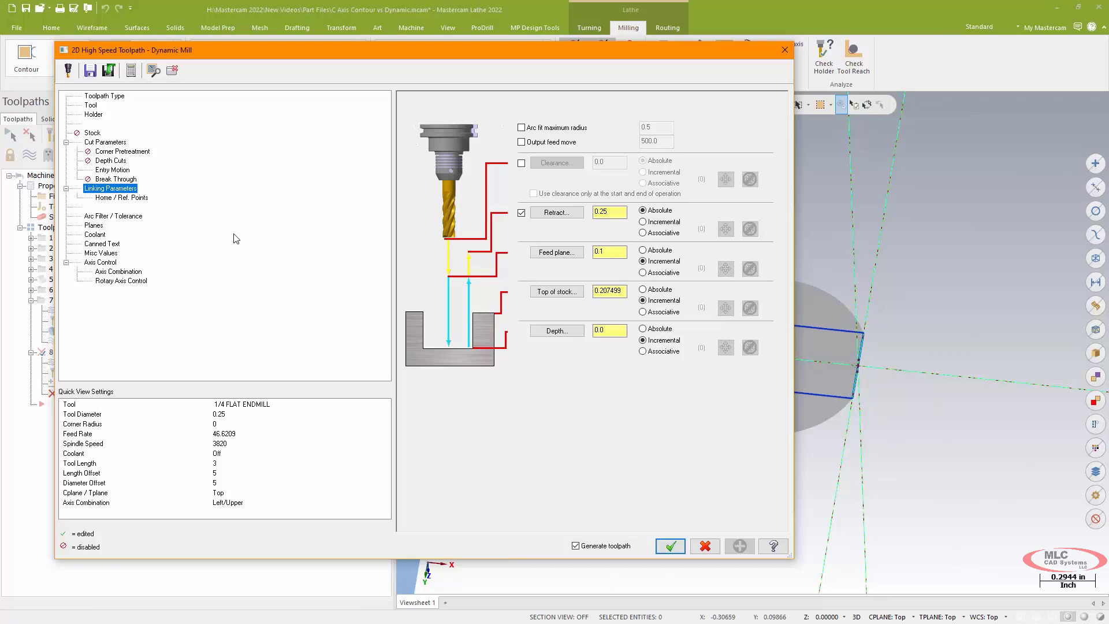
Step: Enable 0.02 break through, line/arc filtering and 3D arc entry output, with 30% cut tolerance
left_click(114, 180)
left_click(462, 131)
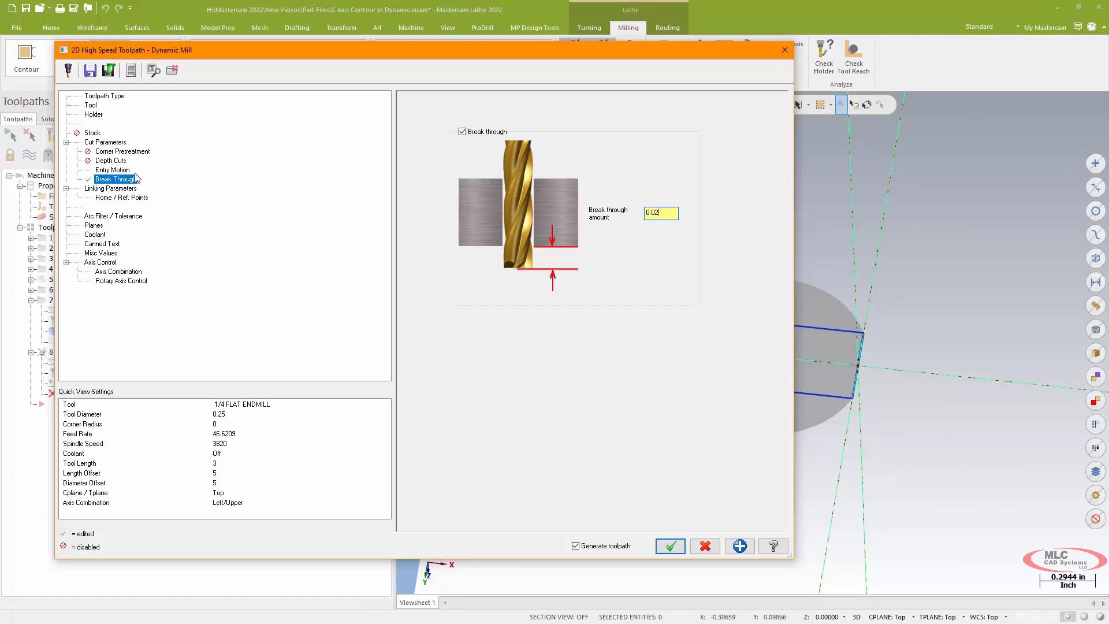
left_click(118, 217)
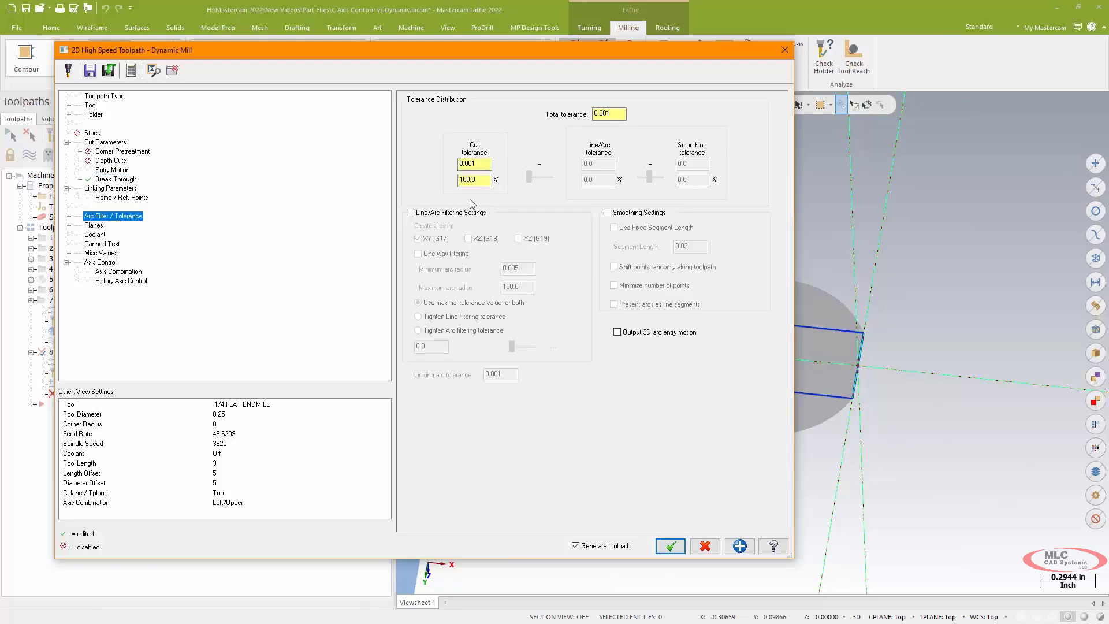
left_click(411, 213)
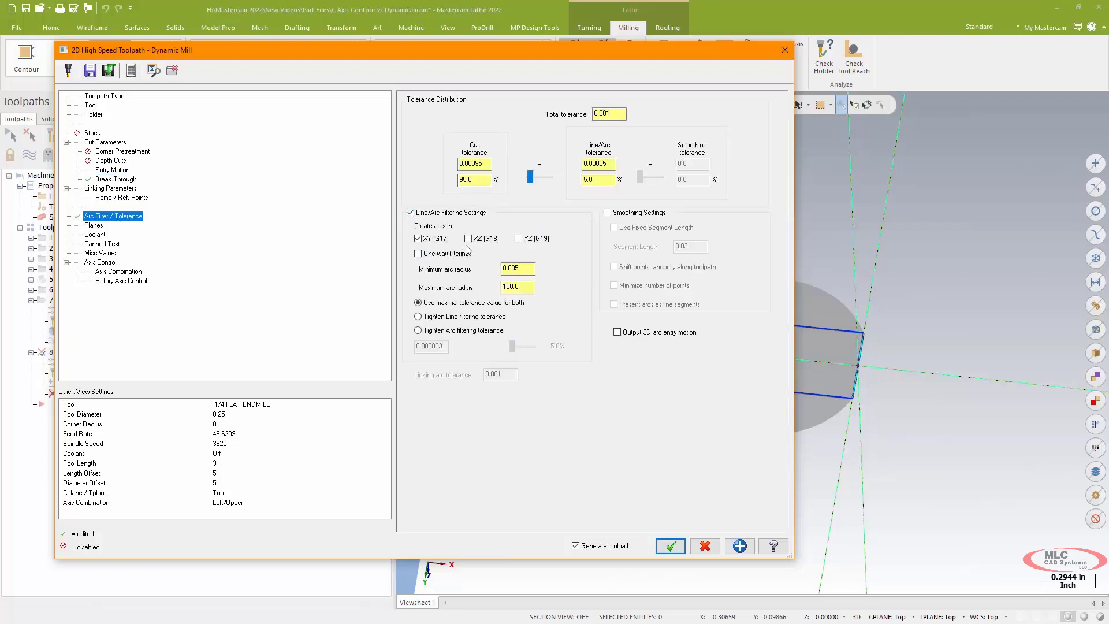
left_click(617, 332)
double_click(474, 180)
type("30")
key("Tab")
Step: Generate the slot toolpath and backplot it, orbiting to watch the end mill in the slot
left_click(680, 547)
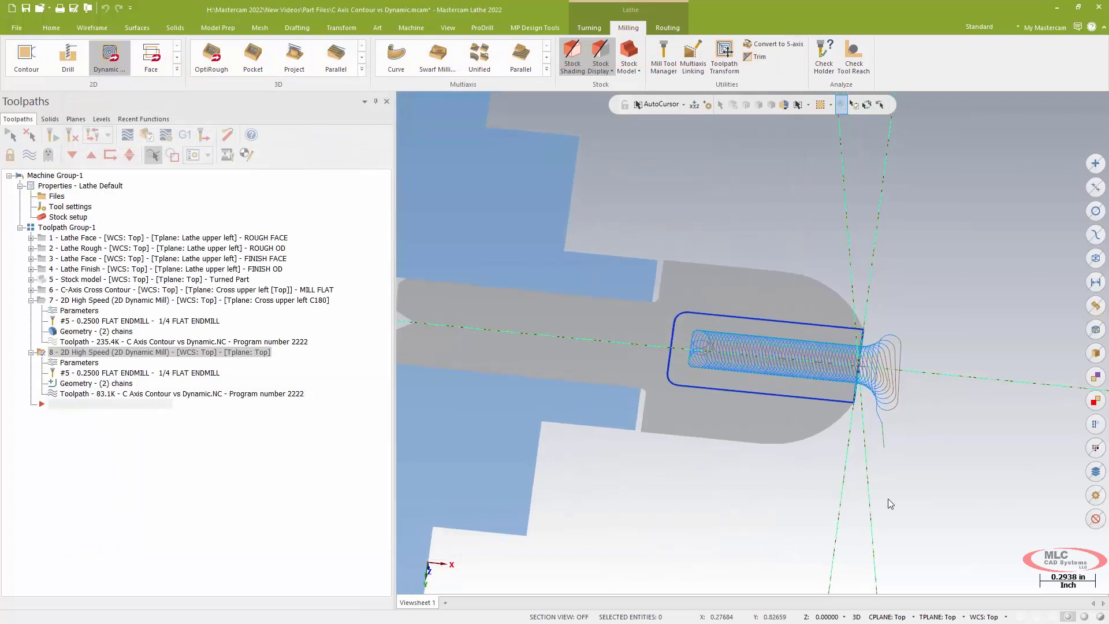
left_click(128, 137)
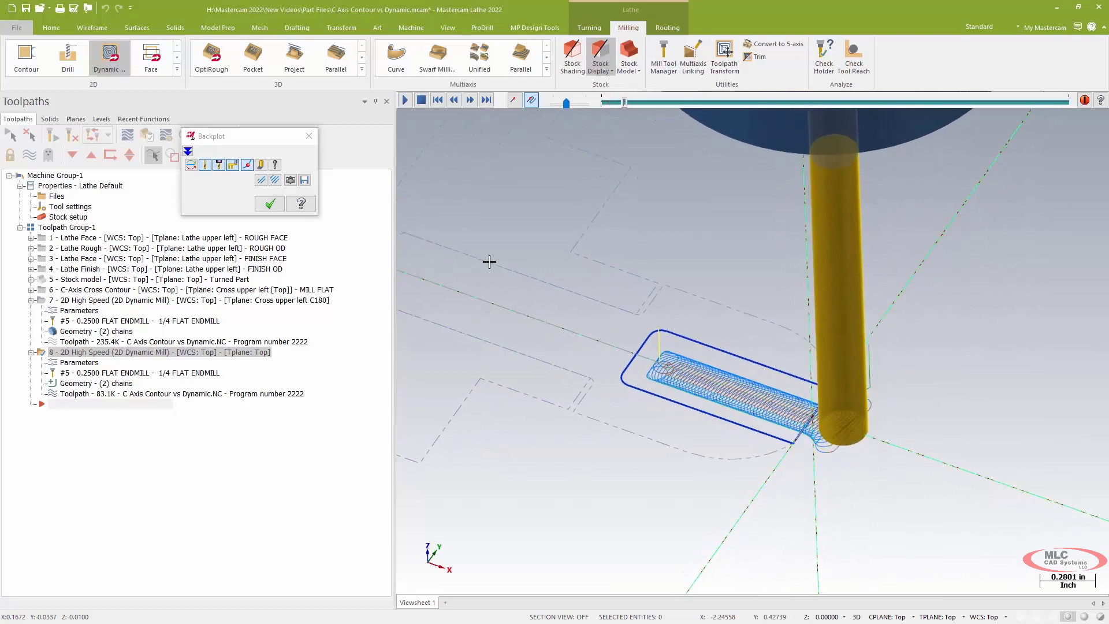
middle_click_drag(542, 317, 550, 293)
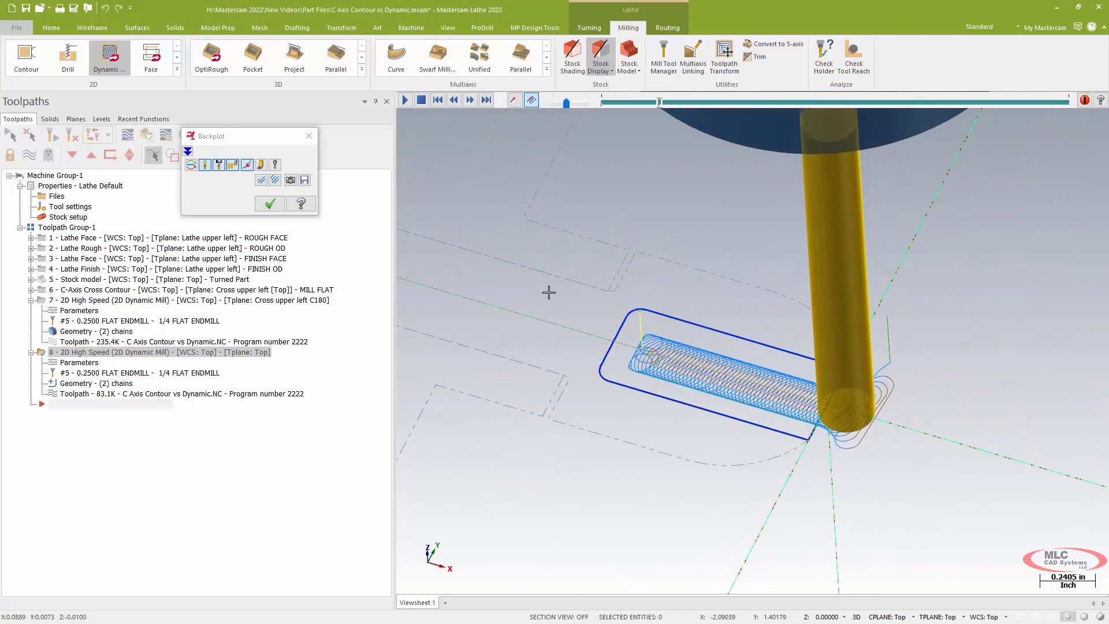
Step: Close the backplot, make the Clevis level visible, and return to the isometric view
left_click(270, 203)
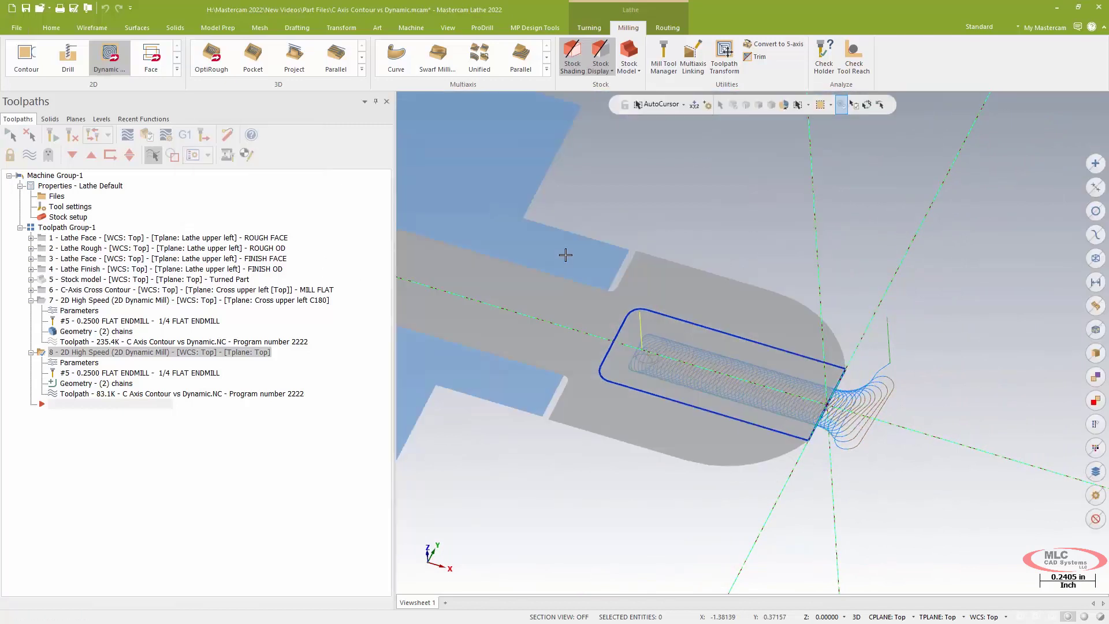
left_click(102, 119)
left_click(64, 167)
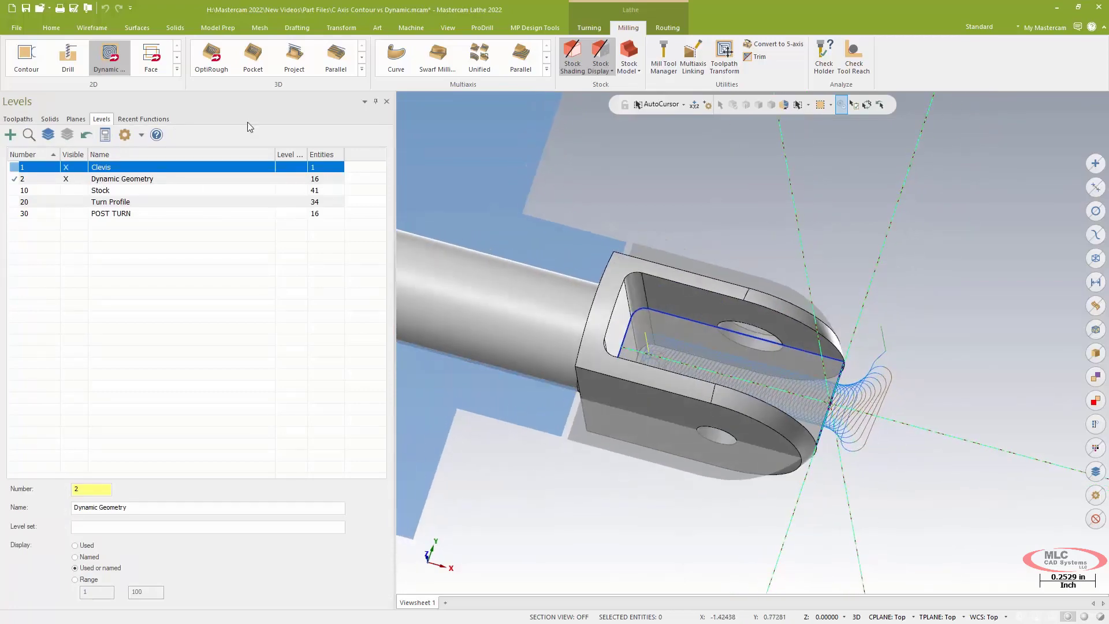
key("alt+2")
key("alt+7")
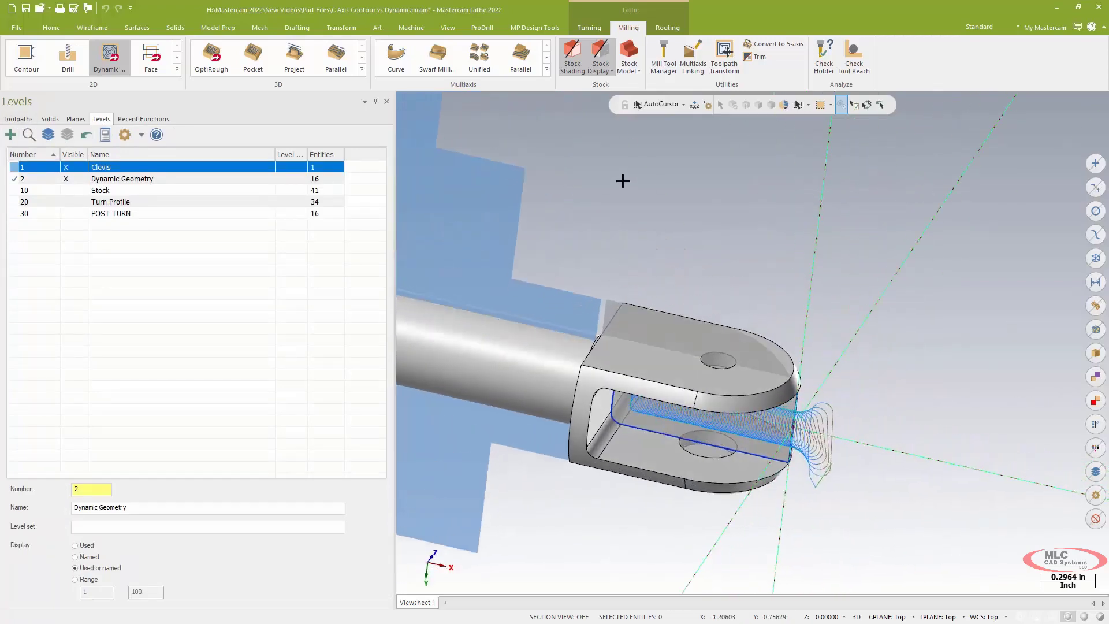
Step: Set Bottom as the construction and tool plane
left_click(76, 119)
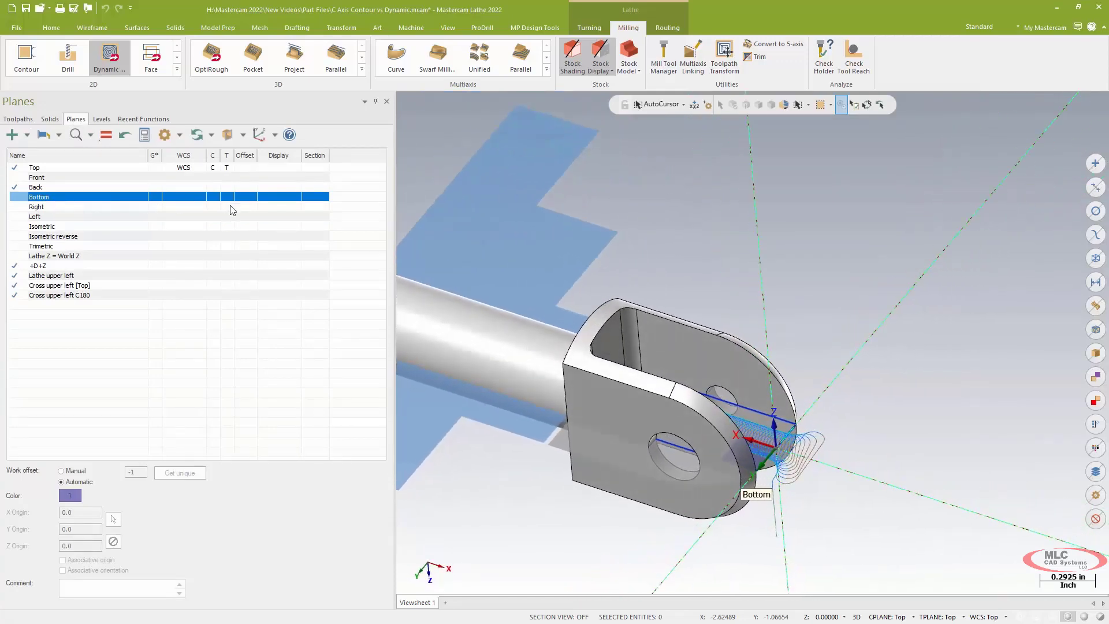
left_click(215, 197)
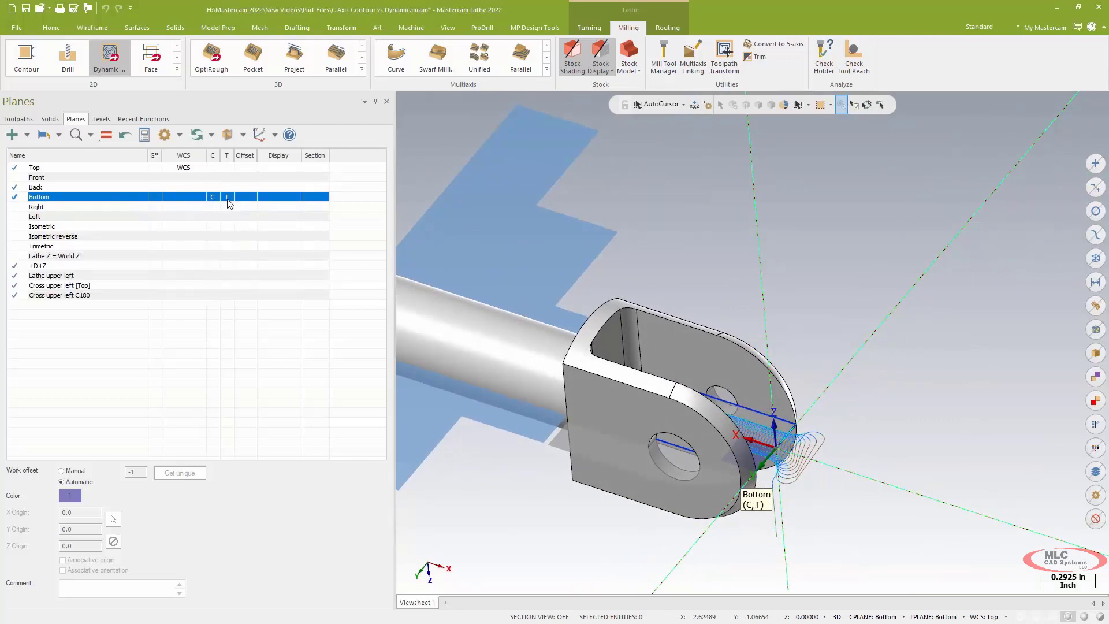
left_click(18, 118)
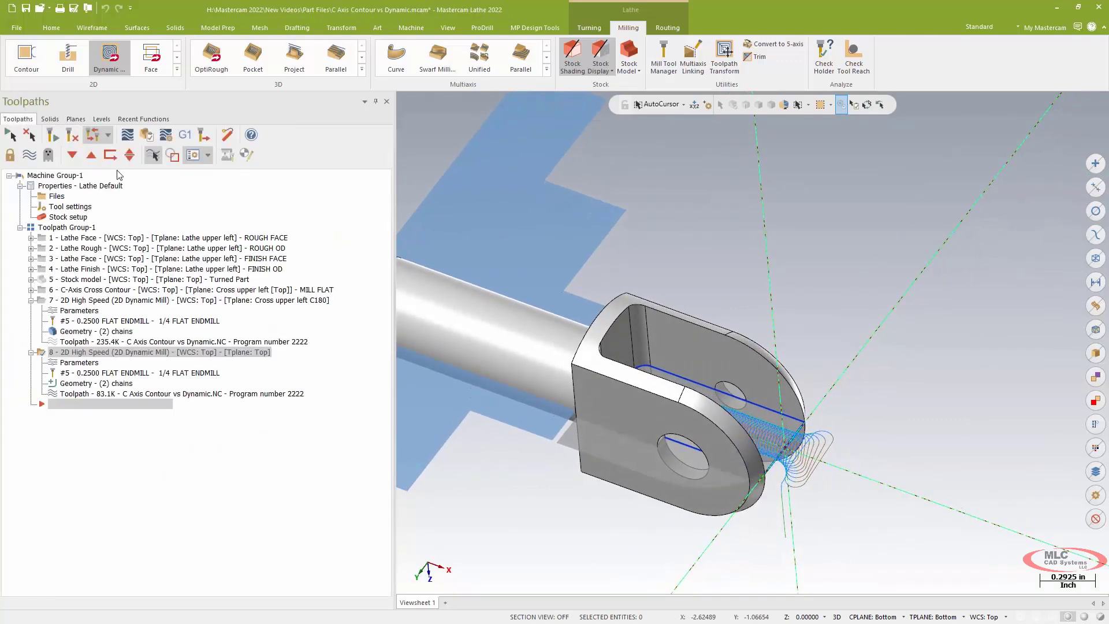
Step: Add a new 2D dynamic mill operation and chain the slot edge as its machining region
left_click(110, 56)
left_click(115, 60)
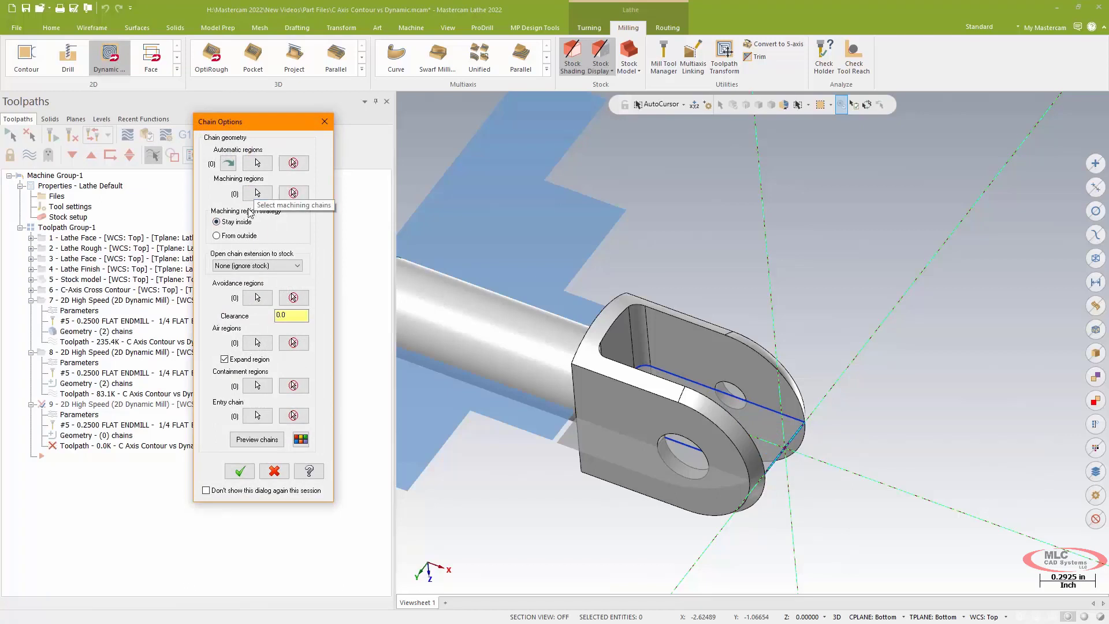
left_click(257, 194)
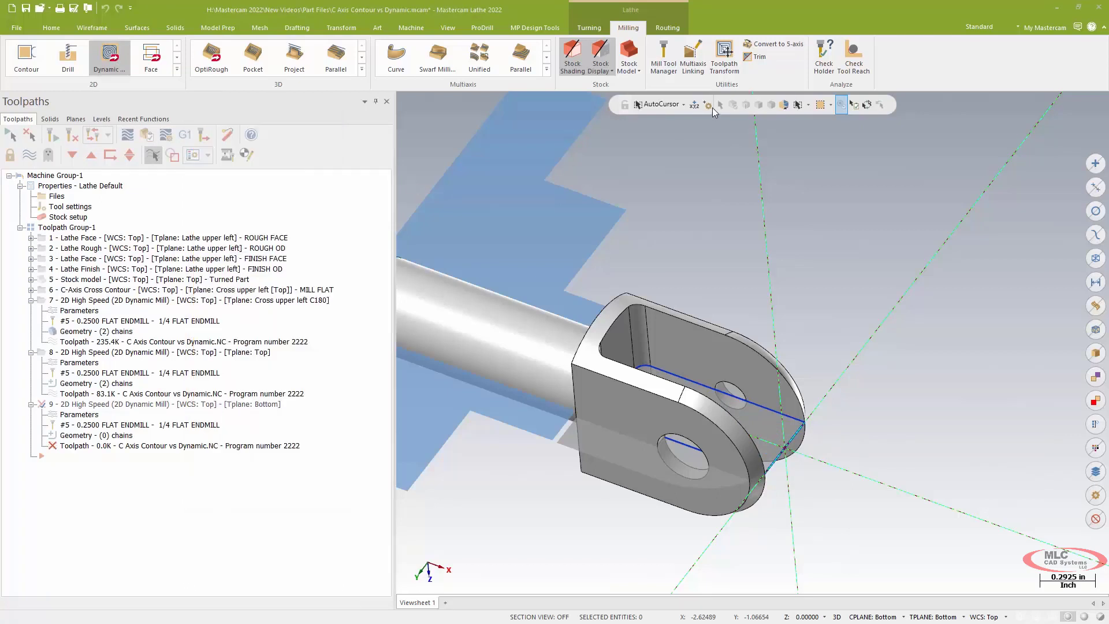
left_click(247, 220)
middle_click_drag(740, 404, 262, 552)
left_click(766, 401)
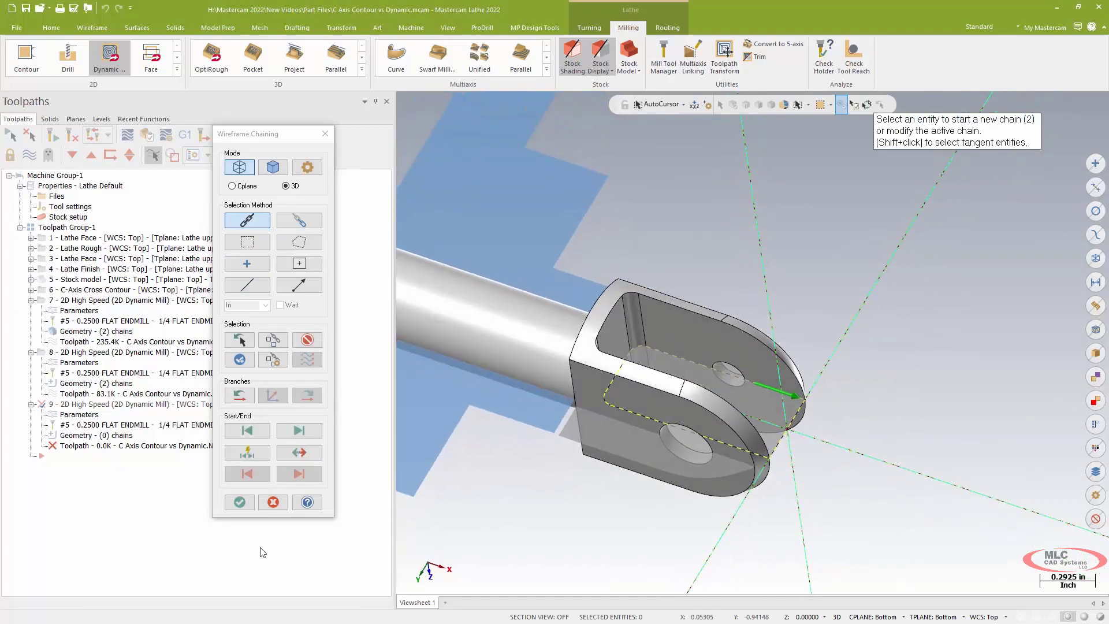
left_click(239, 501)
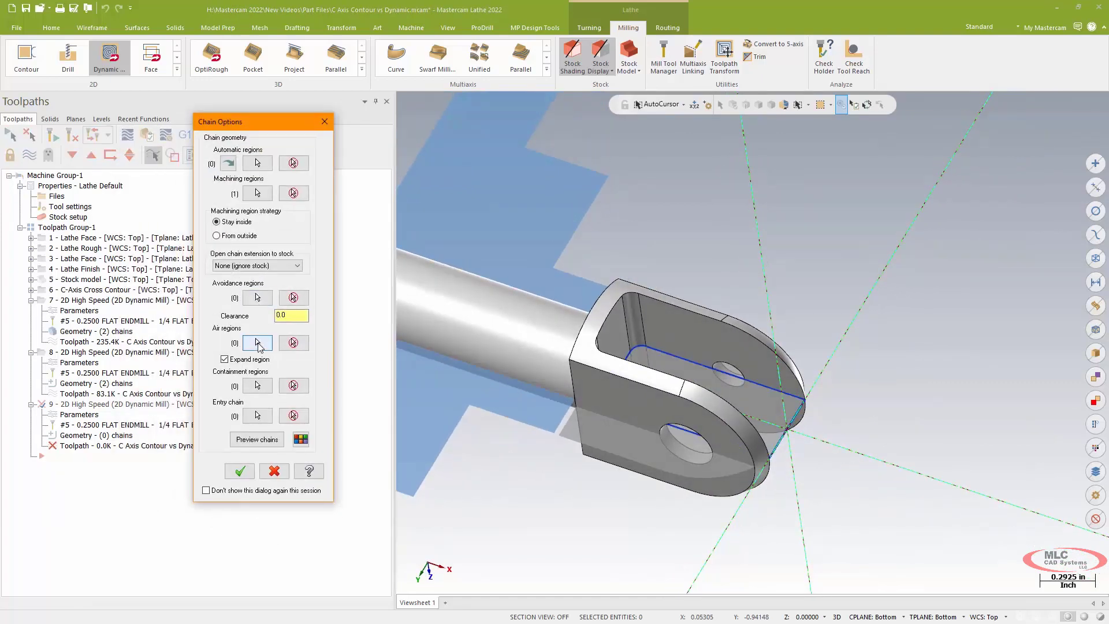
Step: Add the open end edge as a single-edge air region, preview the chains, and accept
left_click(257, 344)
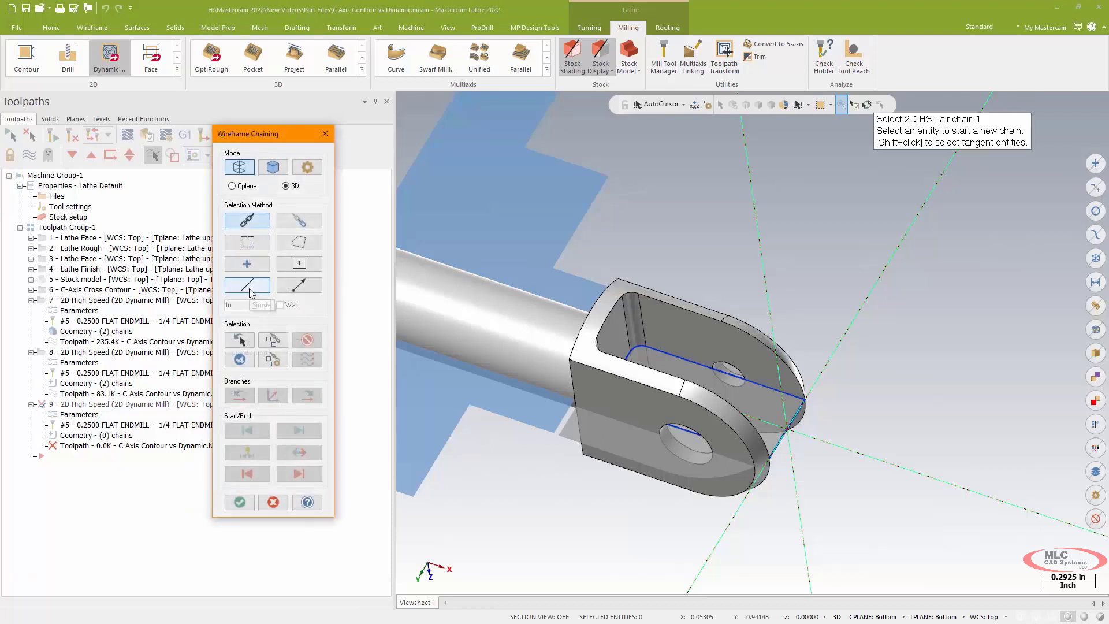
left_click(249, 289)
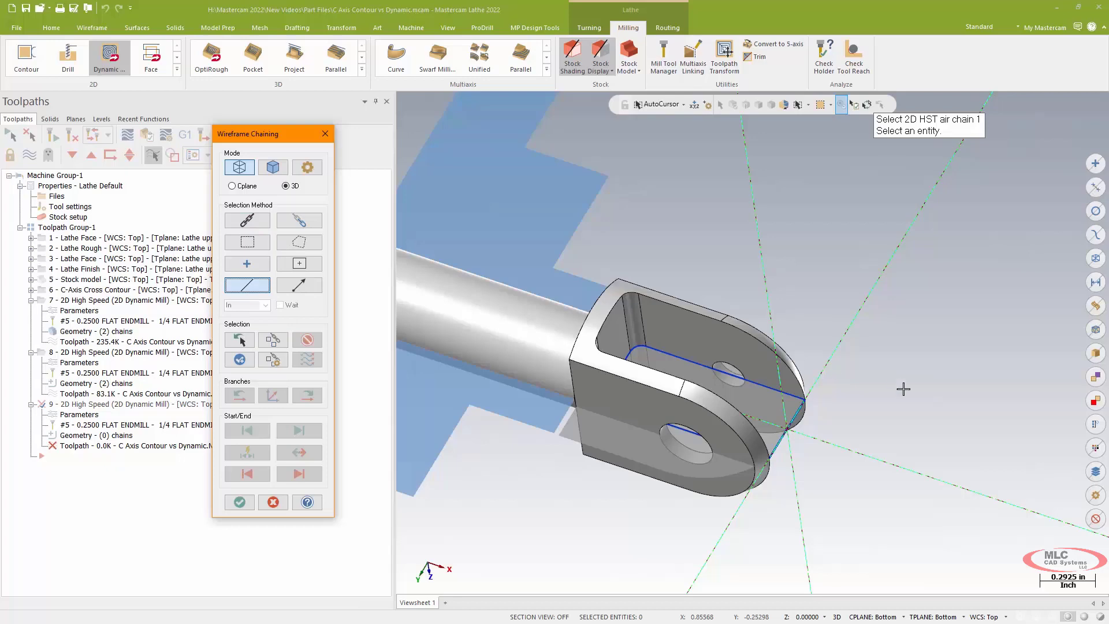
left_click(783, 451)
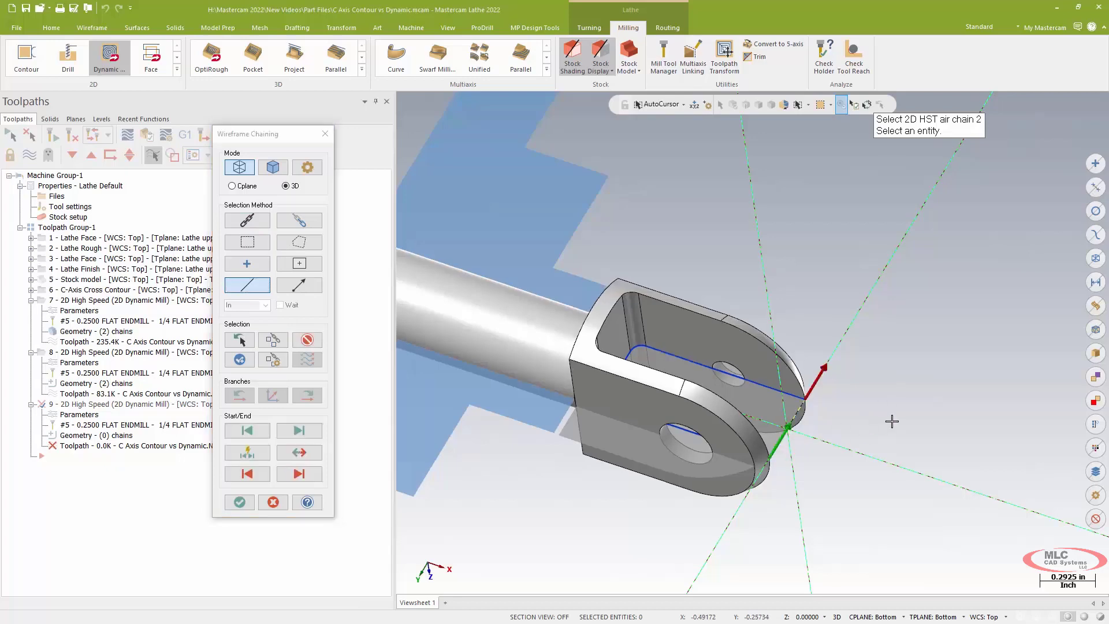
left_click(241, 502)
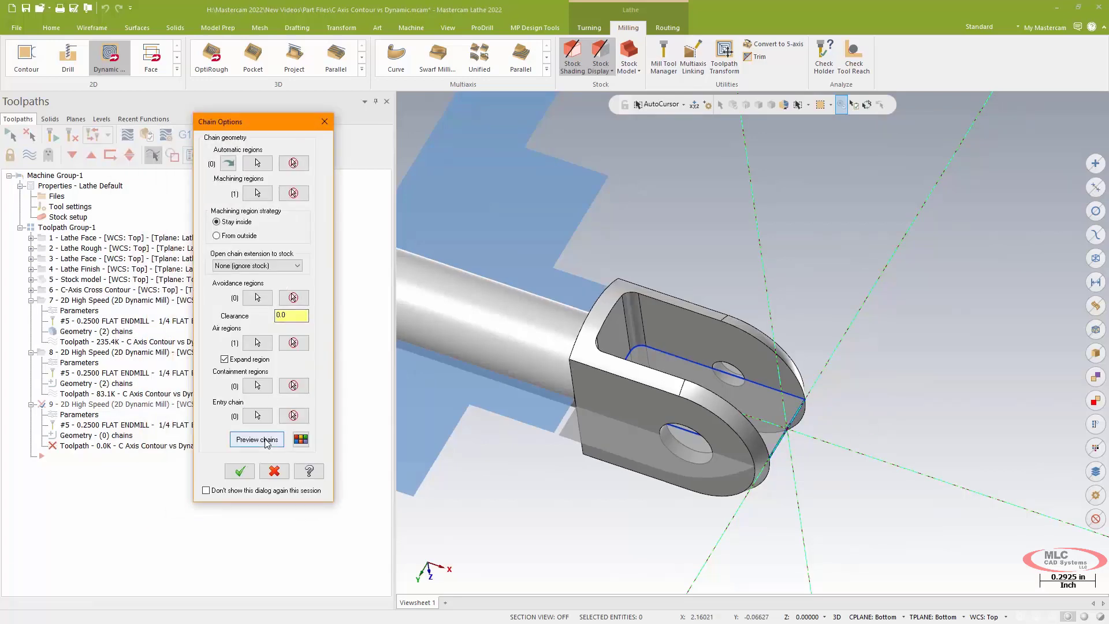
left_click(265, 440)
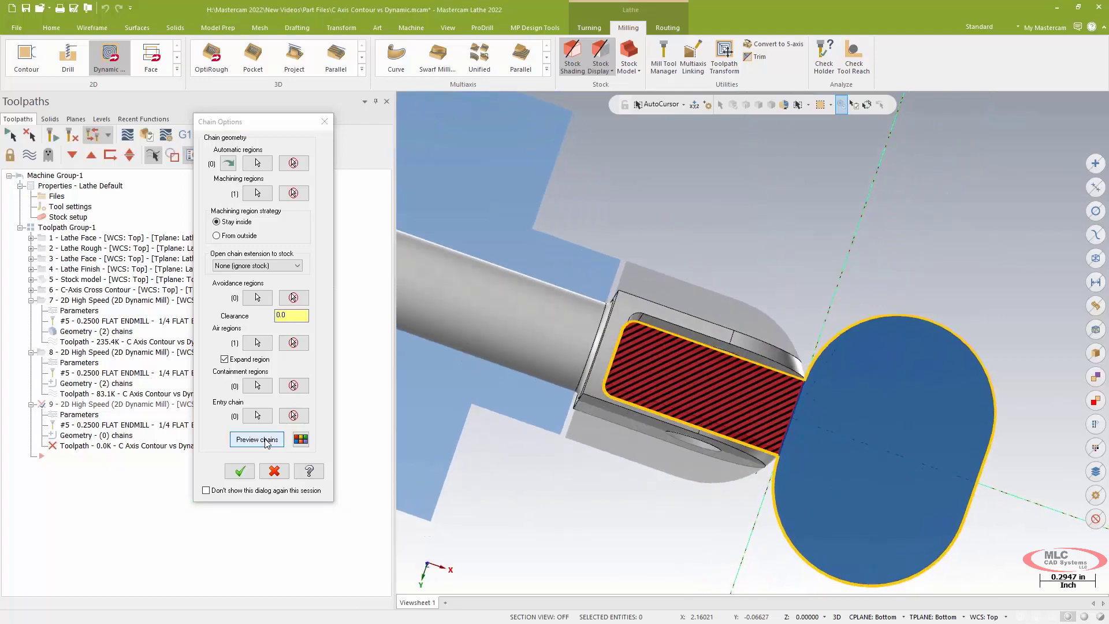
left_click(239, 471)
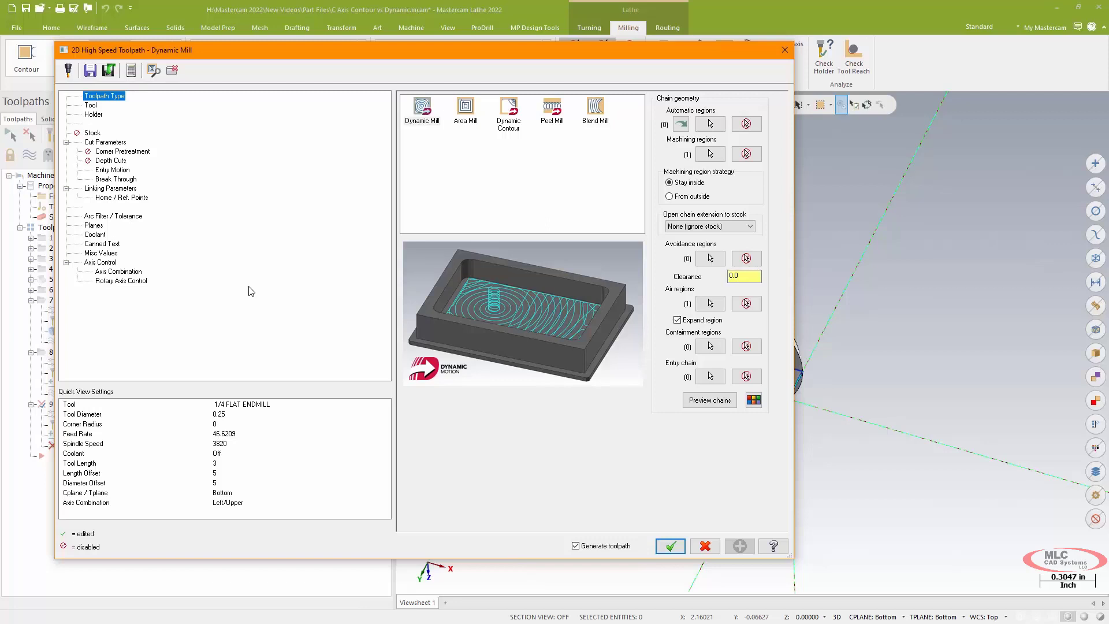
Step: Review the tool, cut, break-through, linking and arc filter pages, then regenerate operation 9
left_click(91, 106)
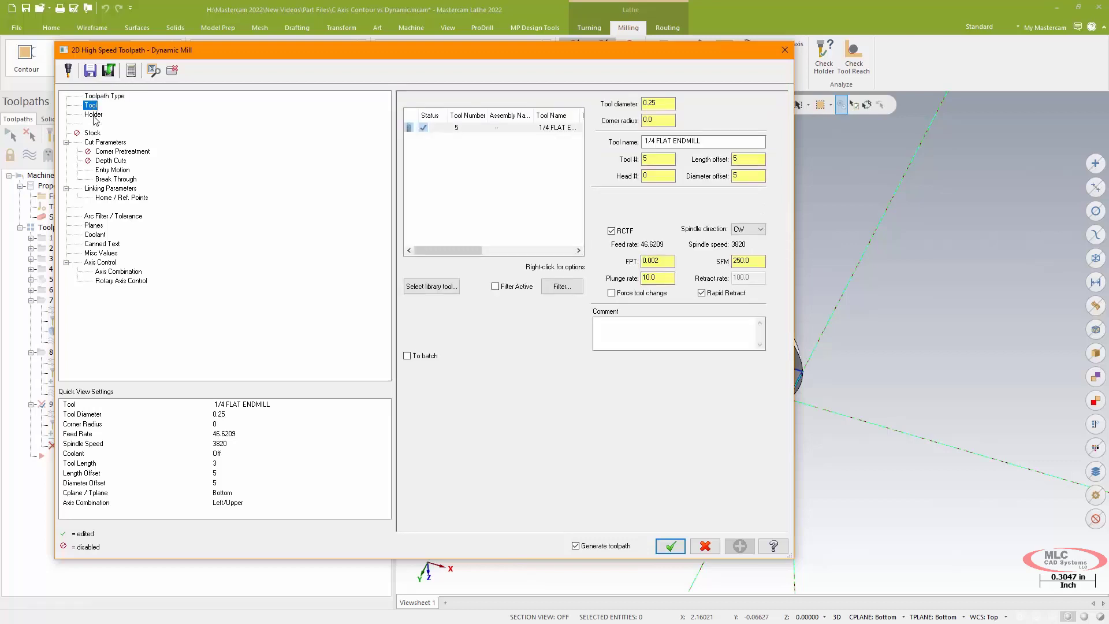
left_click(102, 144)
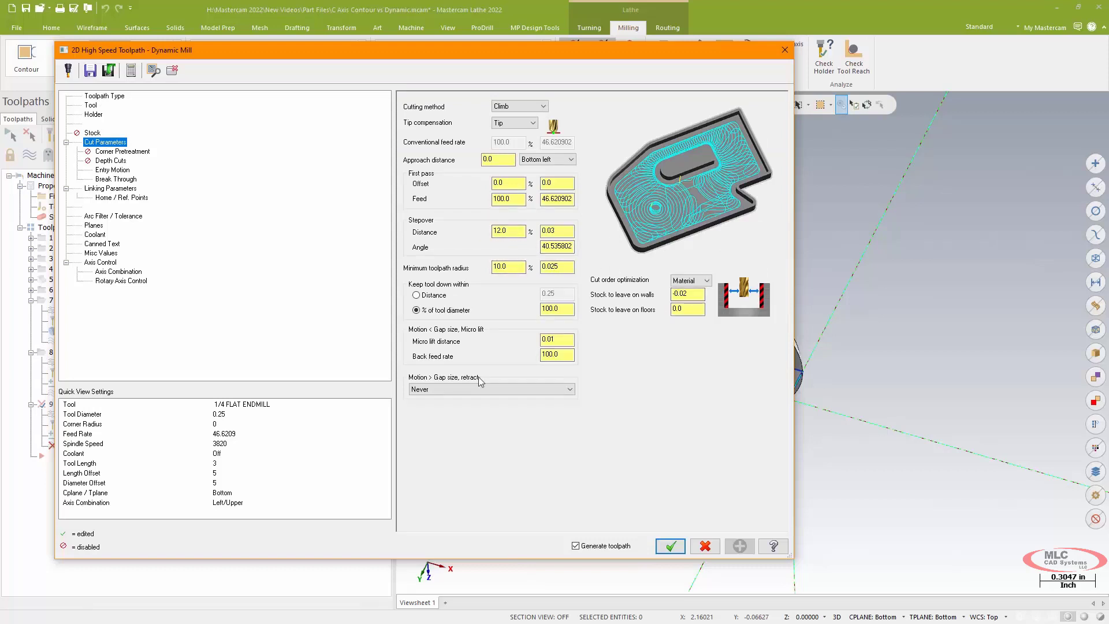
left_click(115, 180)
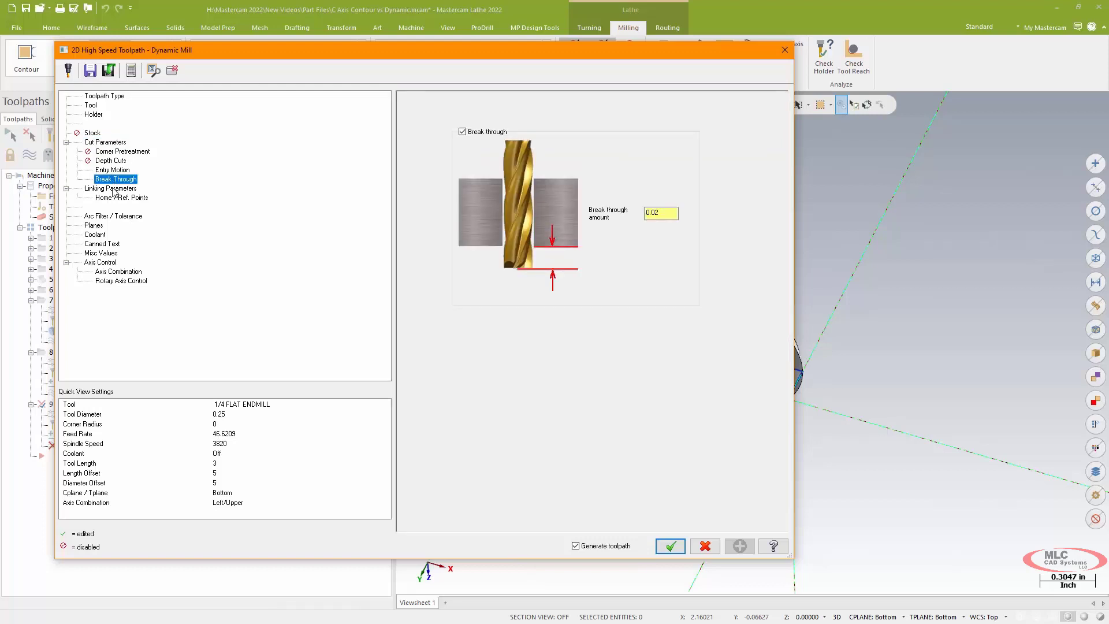
left_click(112, 189)
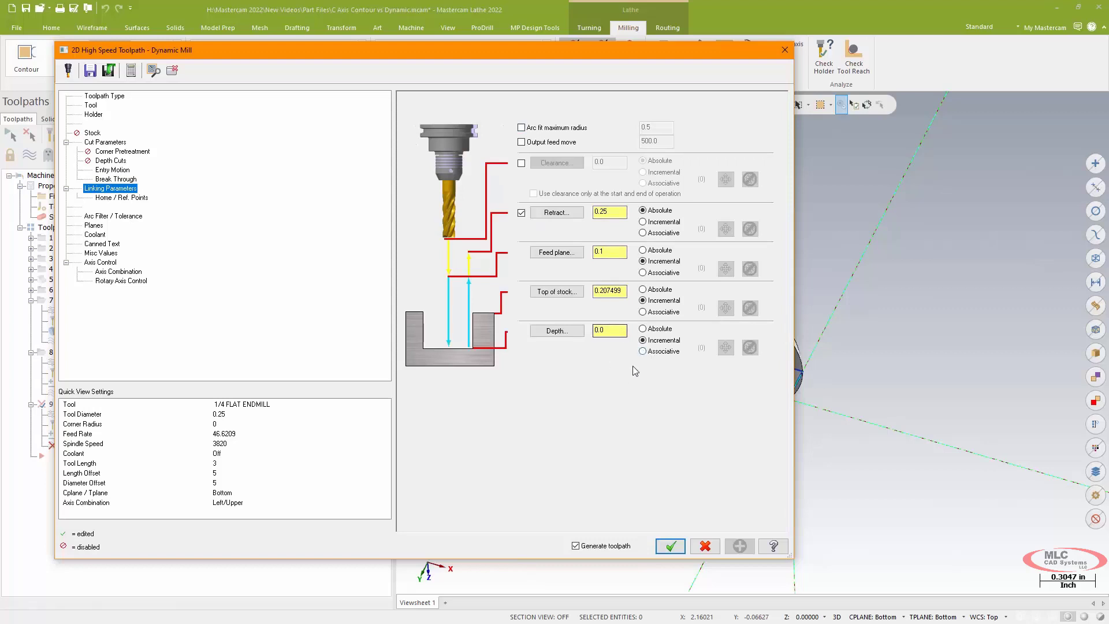
left_click(135, 217)
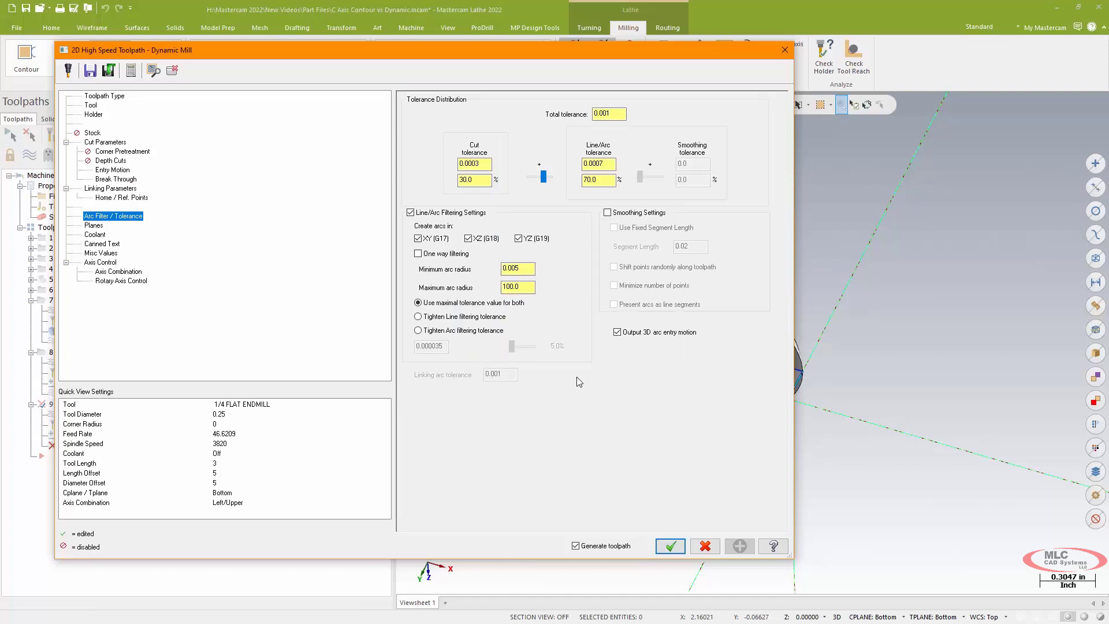
left_click(669, 546)
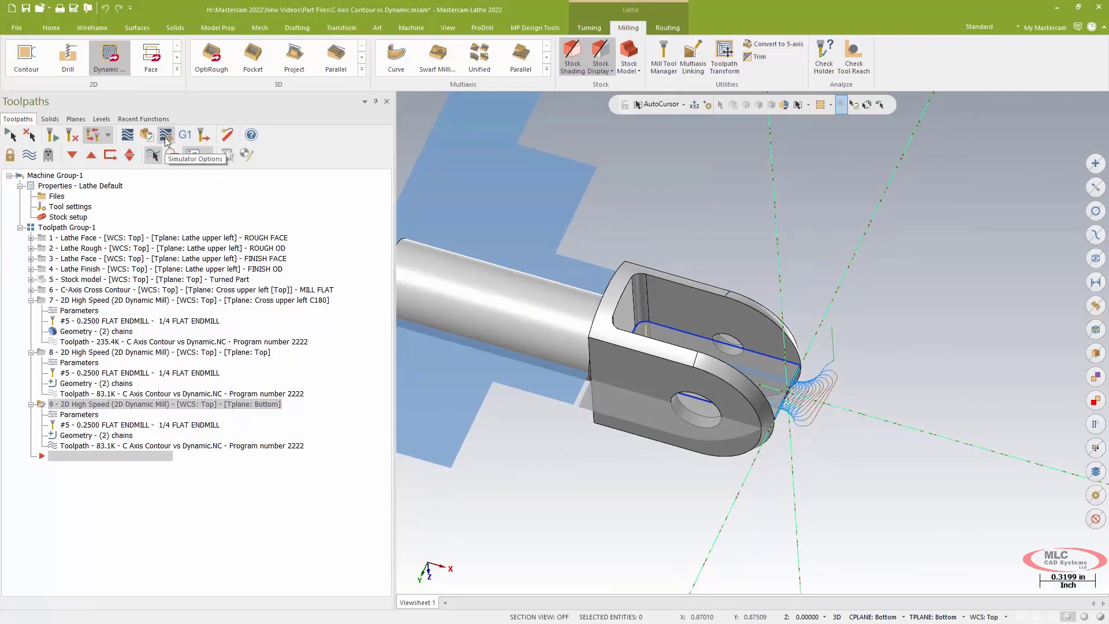
Step: Use Turned Part as simulator stock, select the dynamic mill operations 7–9, and verify them
left_click(166, 139)
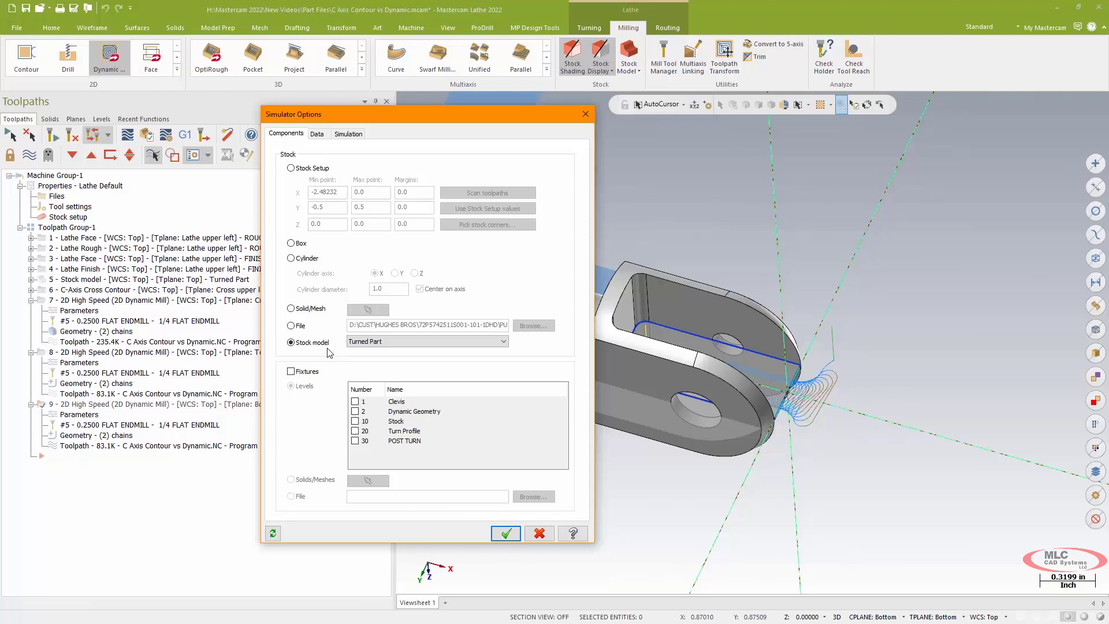
left_click(506, 532)
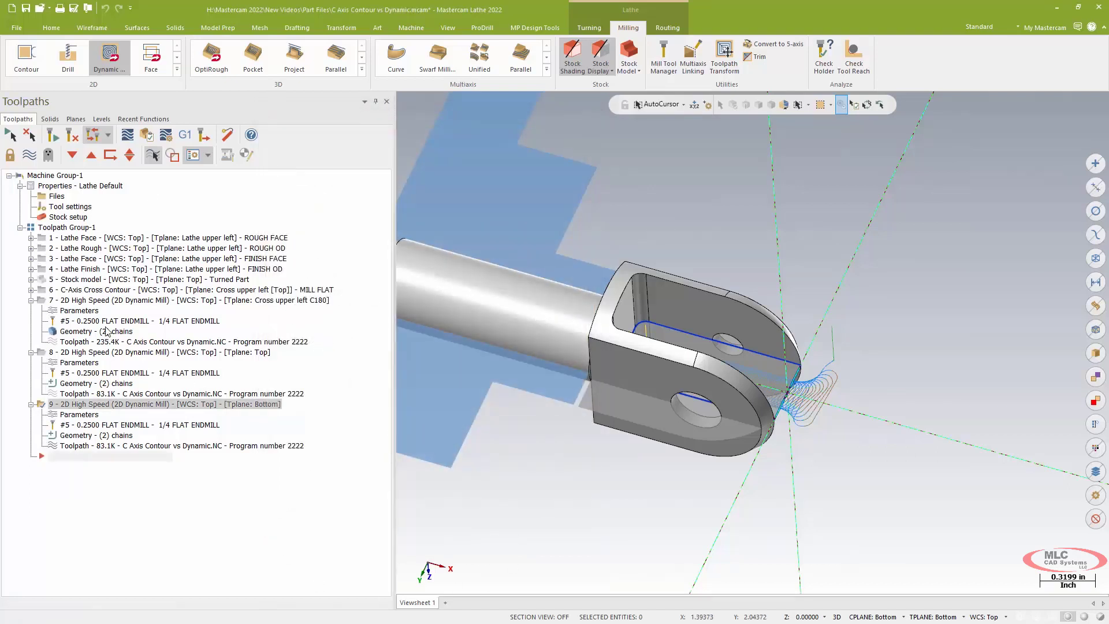
left_click(84, 300)
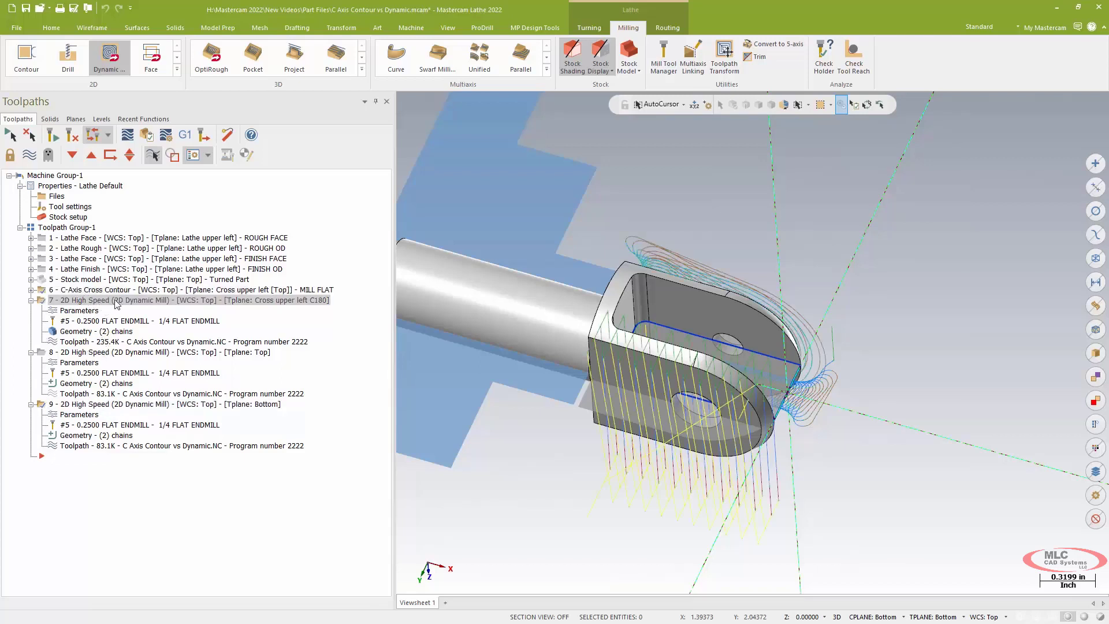
left_click(79, 352)
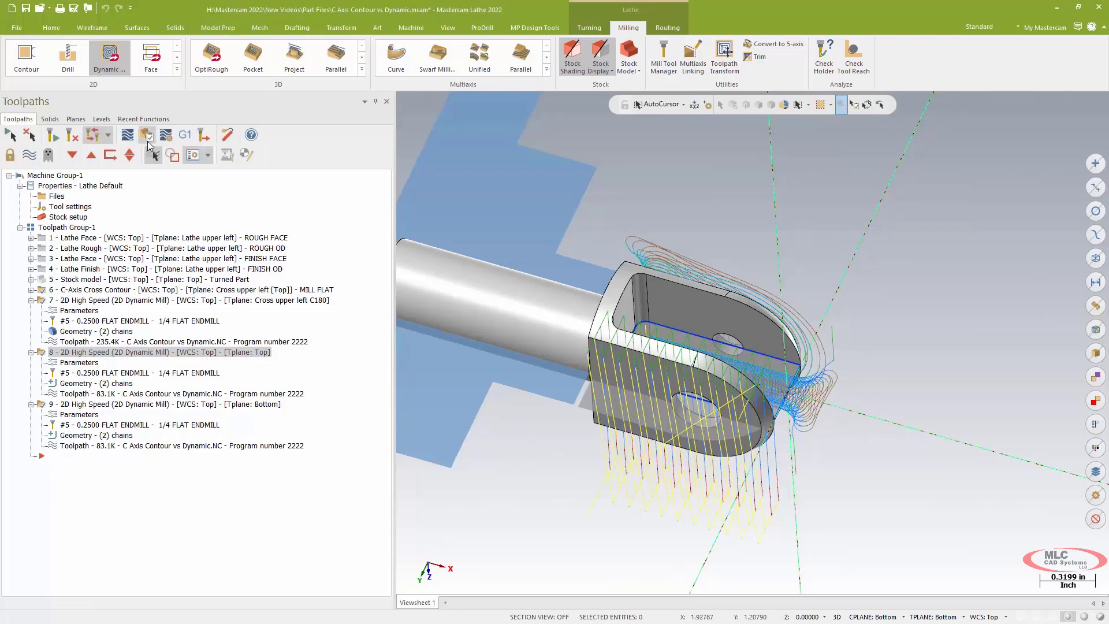
left_click(146, 135)
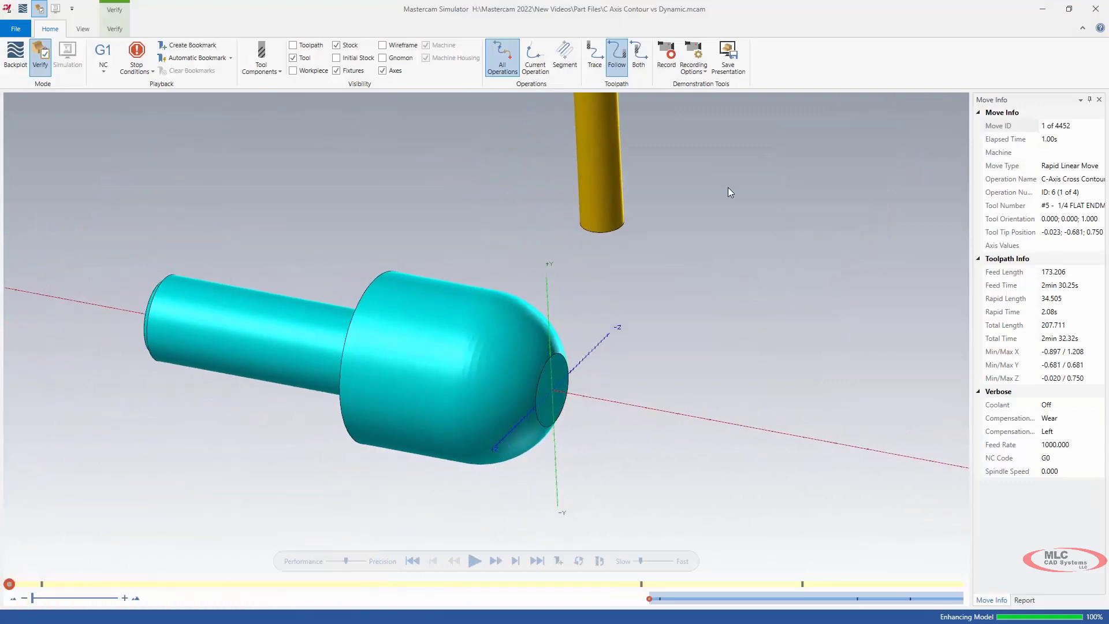
Step: With Operation Change as a stop condition, play the simulation through the first flat, rotating to inspect
left_click(146, 70)
left_click(450, 196)
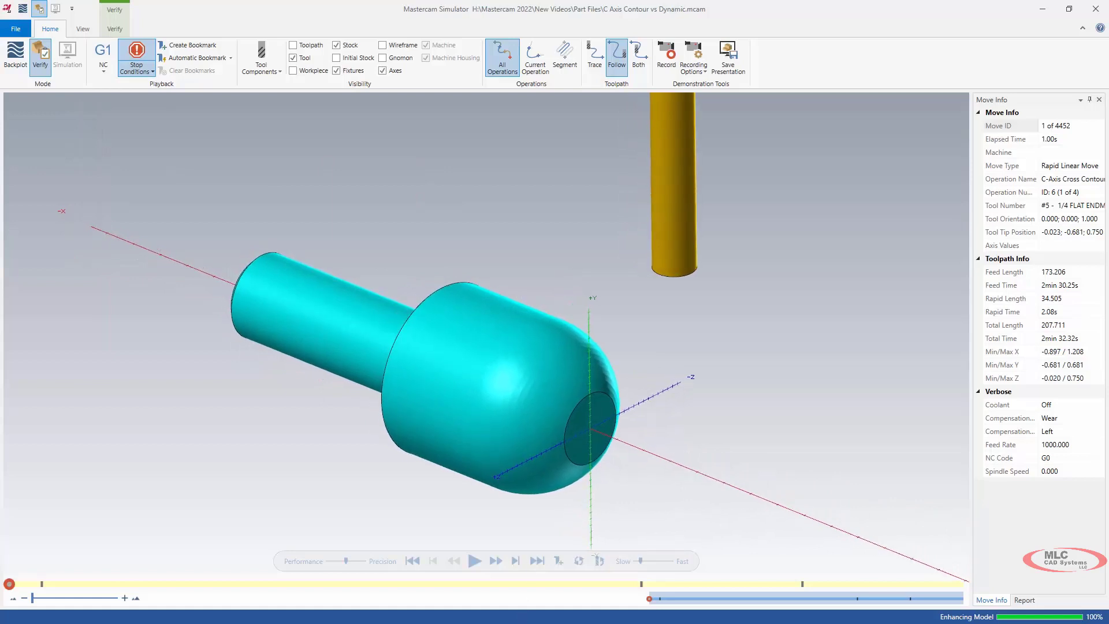
left_click(473, 560)
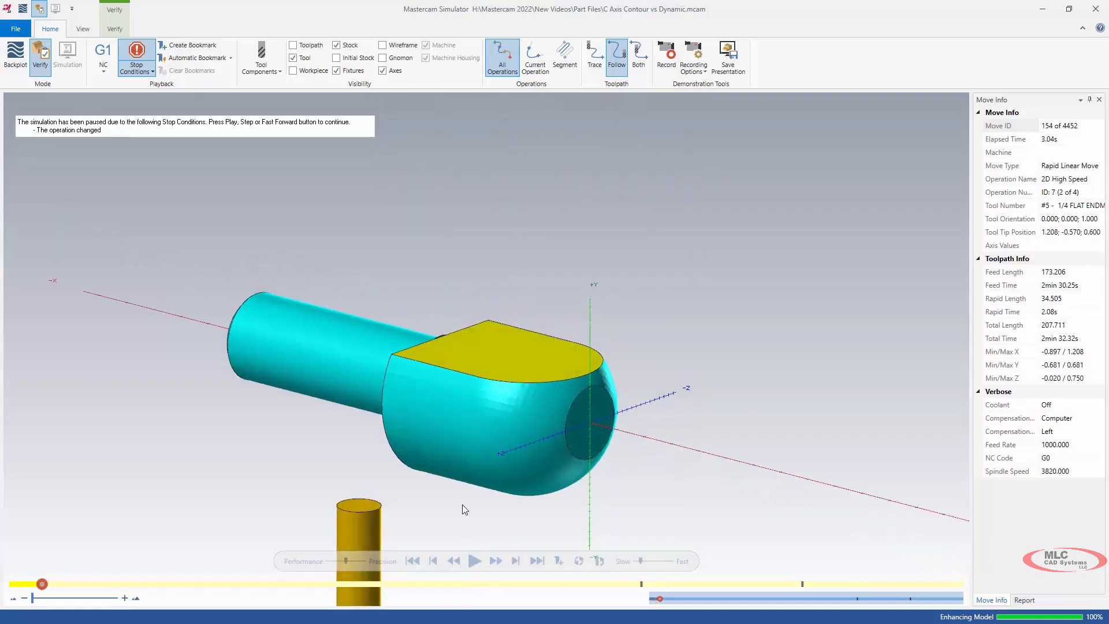
key("Up")
key("Up")
key("Up")
key("Up")
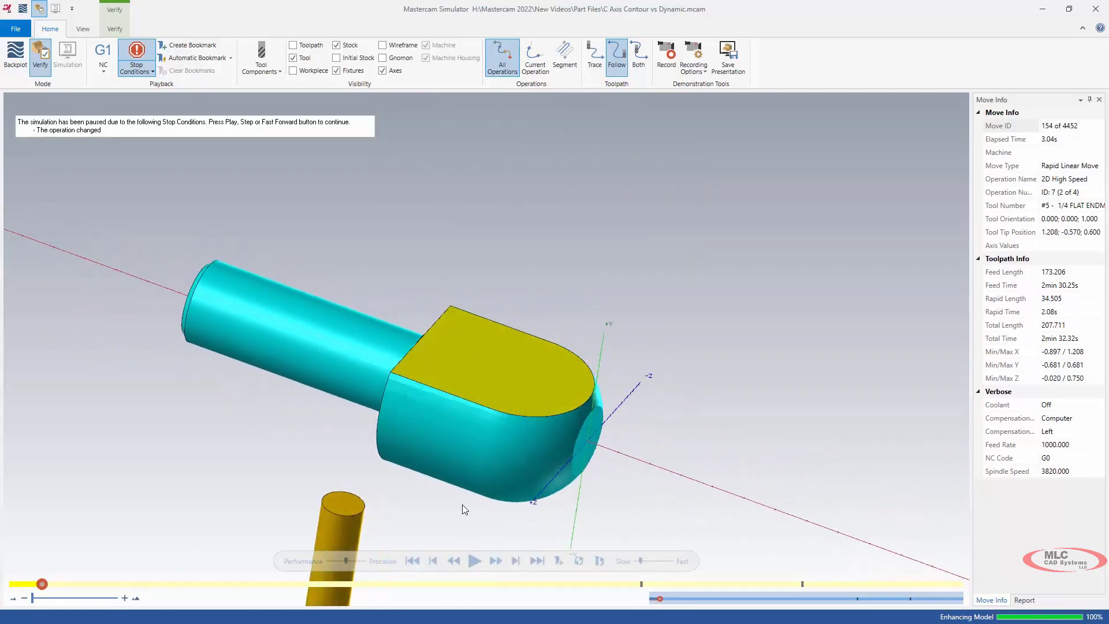
key("Down")
key("Down")
key("Down")
key("Down")
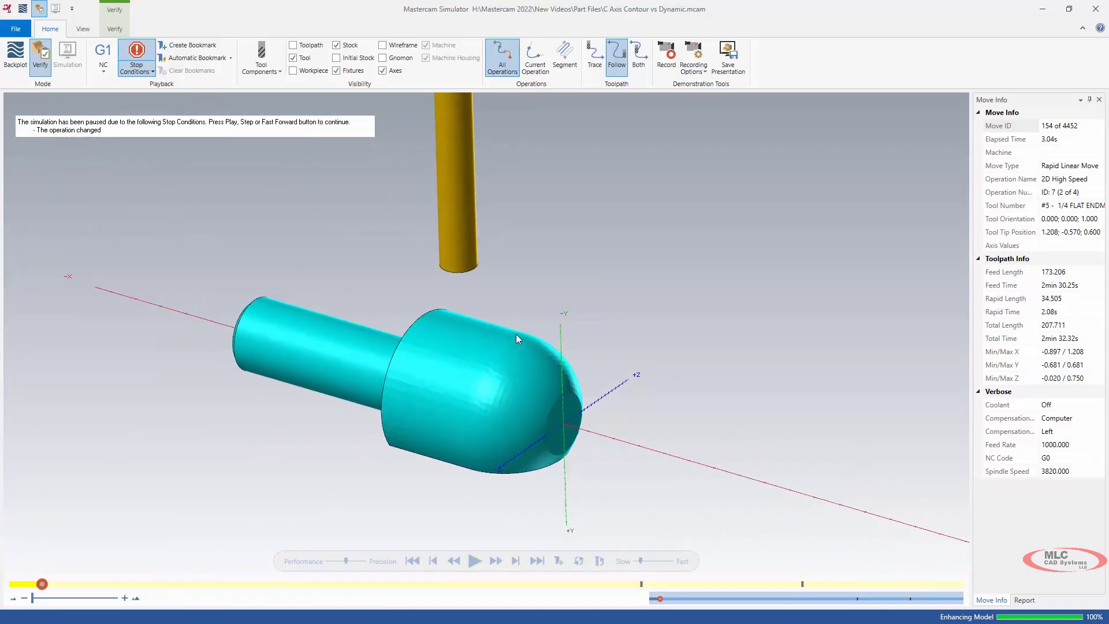
left_click(475, 558)
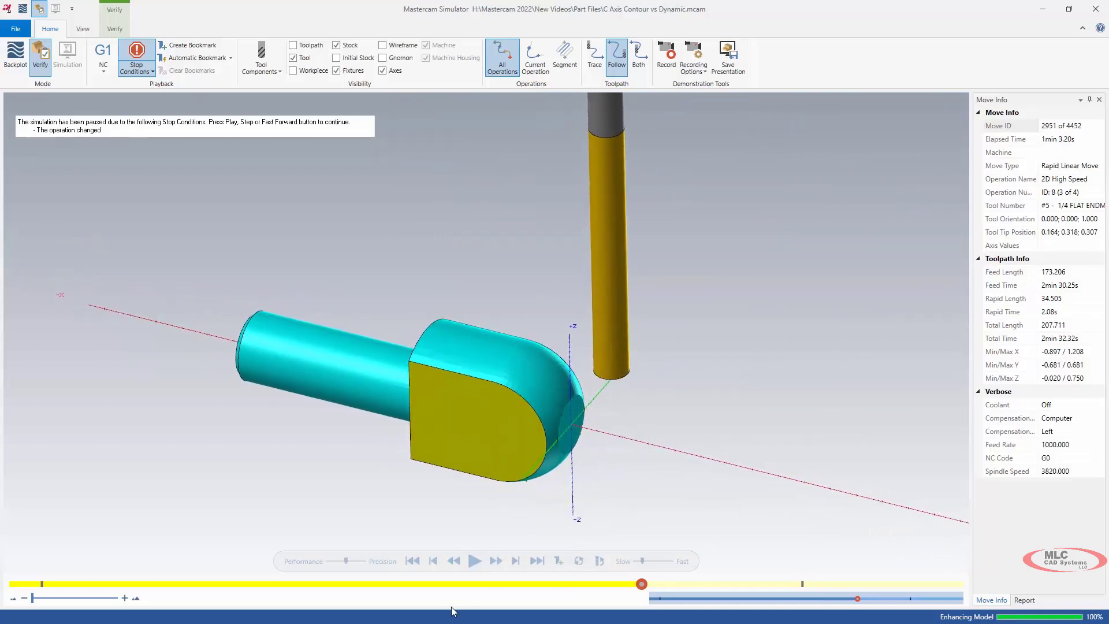
Step: Resume playback after each pause to cut the slot and continue into operation 9
left_click(474, 562)
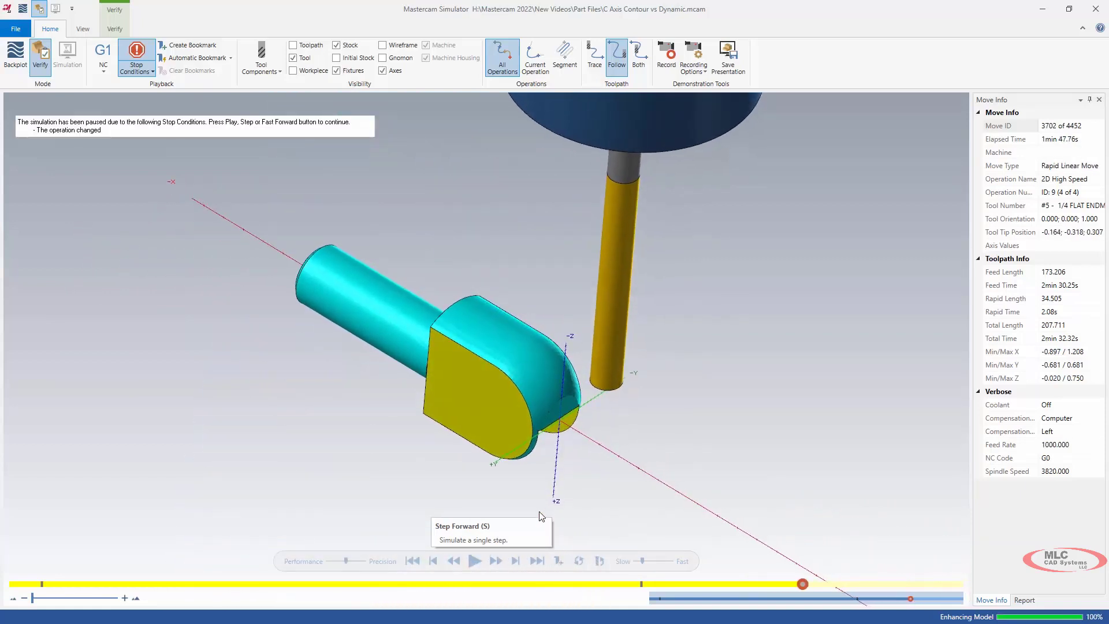
left_click(476, 562)
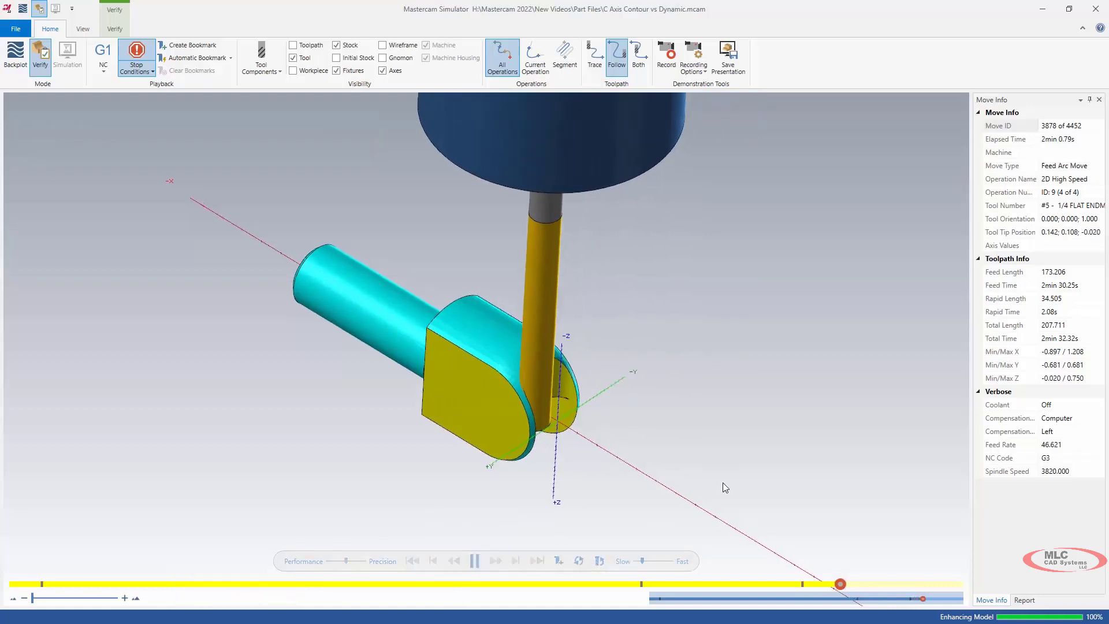